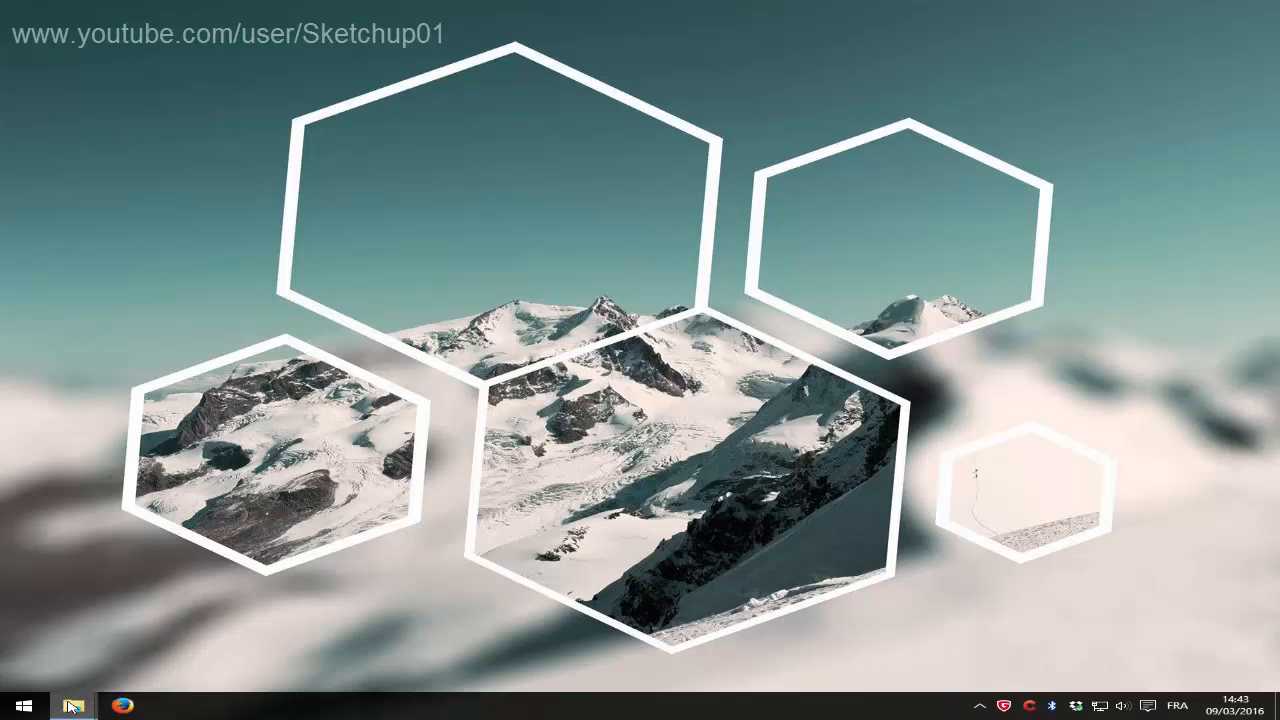
- Open the Captures folder and launch the installer AxCrypt-1.7.3156.0-Setup.exe
{"action": "mouse_move", "coordinate": [73, 706]}
{"action": "left_click", "coordinate": [94, 657]}
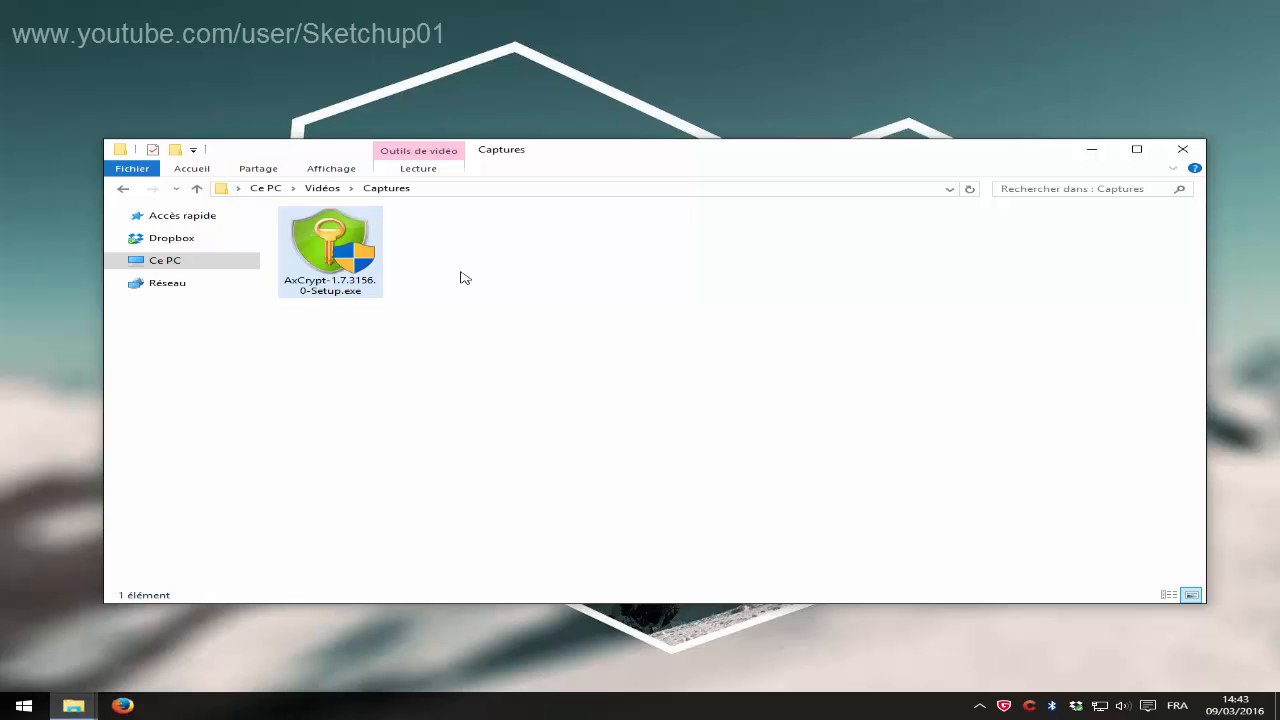
{"action": "left_click", "coordinate": [340, 268]}
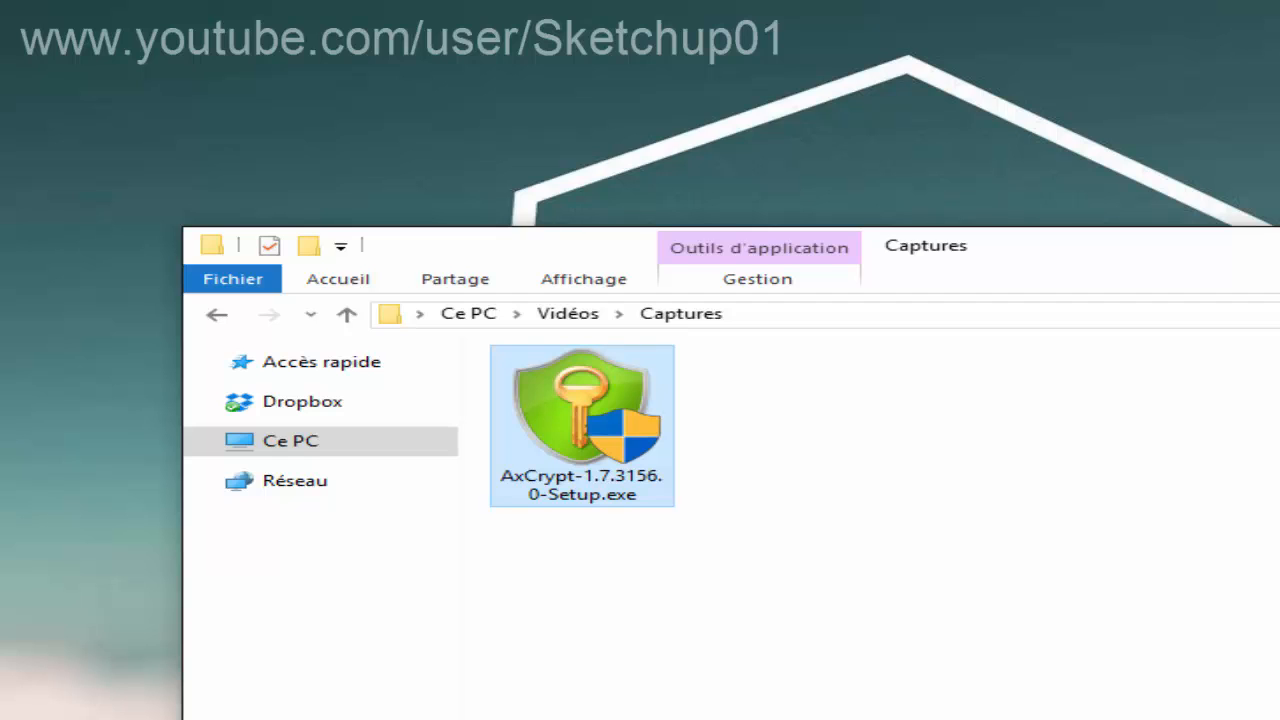
{"action": "left_click", "coordinate": [1279, 245]}
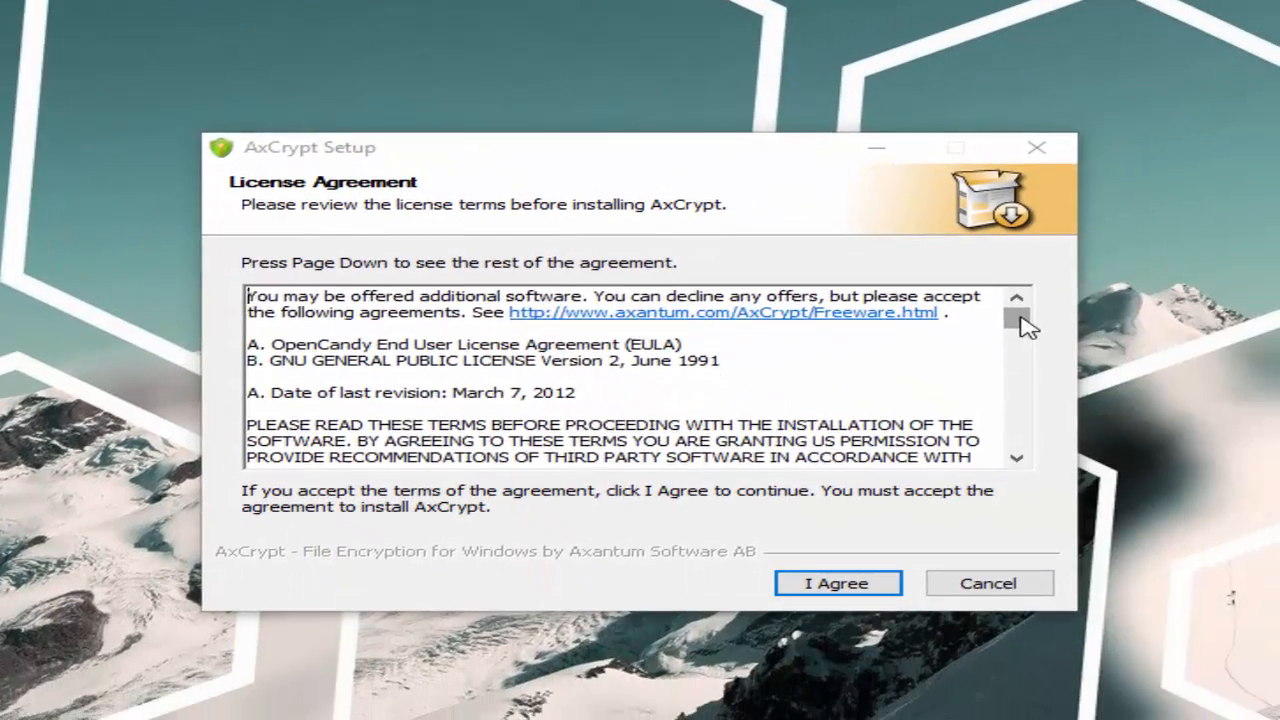
- Review the AxCrypt license agreement and accept its terms to install the program
{"action": "left_click_drag", "start_coordinate": [1020, 315], "coordinate": [1049, 323]}
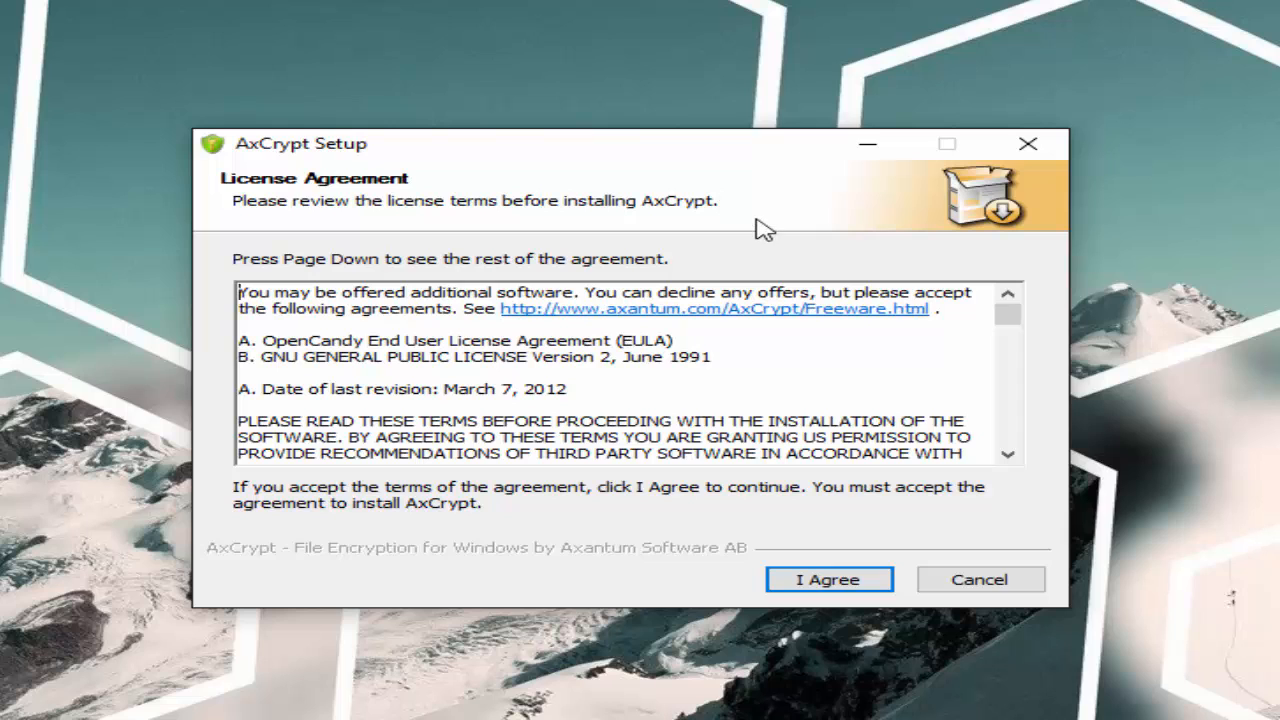
{"action": "scroll", "coordinate": [641, 350], "scroll_direction": "down", "scroll_amount": 1}
{"action": "scroll", "coordinate": [641, 357], "scroll_direction": "down", "scroll_amount": 5}
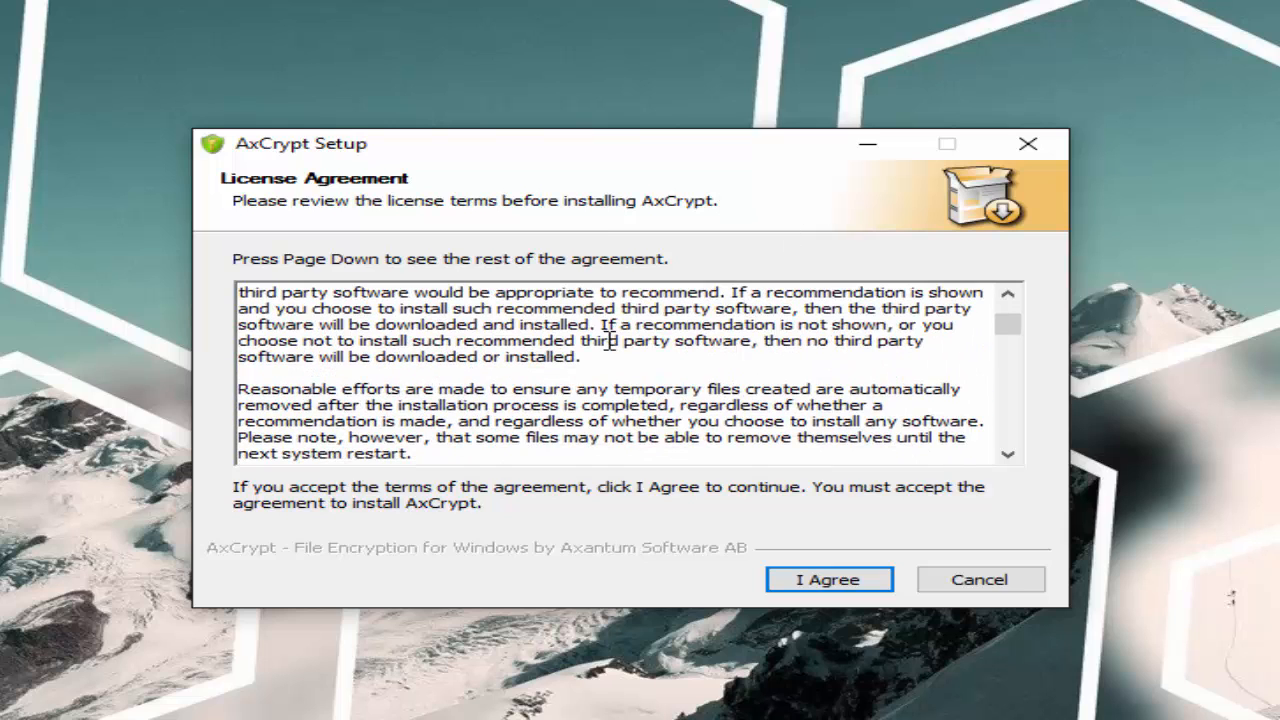
{"action": "left_click", "coordinate": [827, 580]}
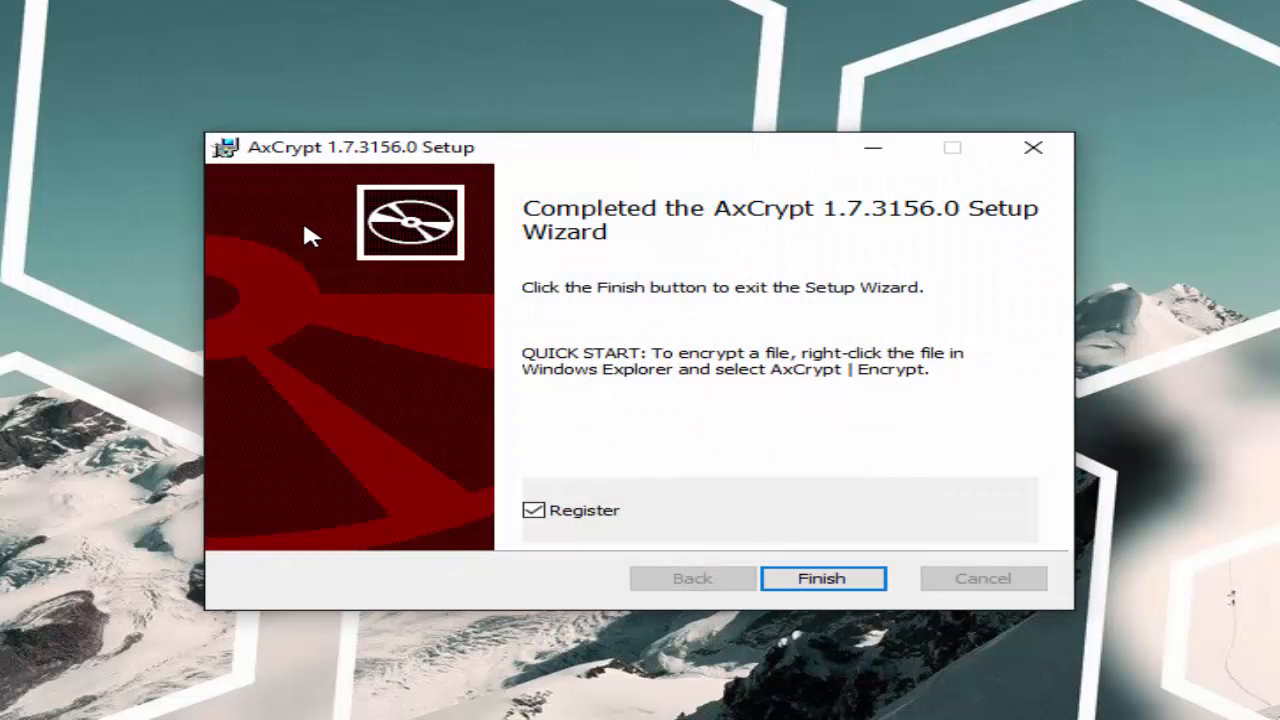
- Finish the AxCrypt setup with Register enabled and submit the update notification form with the e-mail left blank
{"action": "left_click_drag", "start_coordinate": [579, 157], "coordinate": [559, 152]}
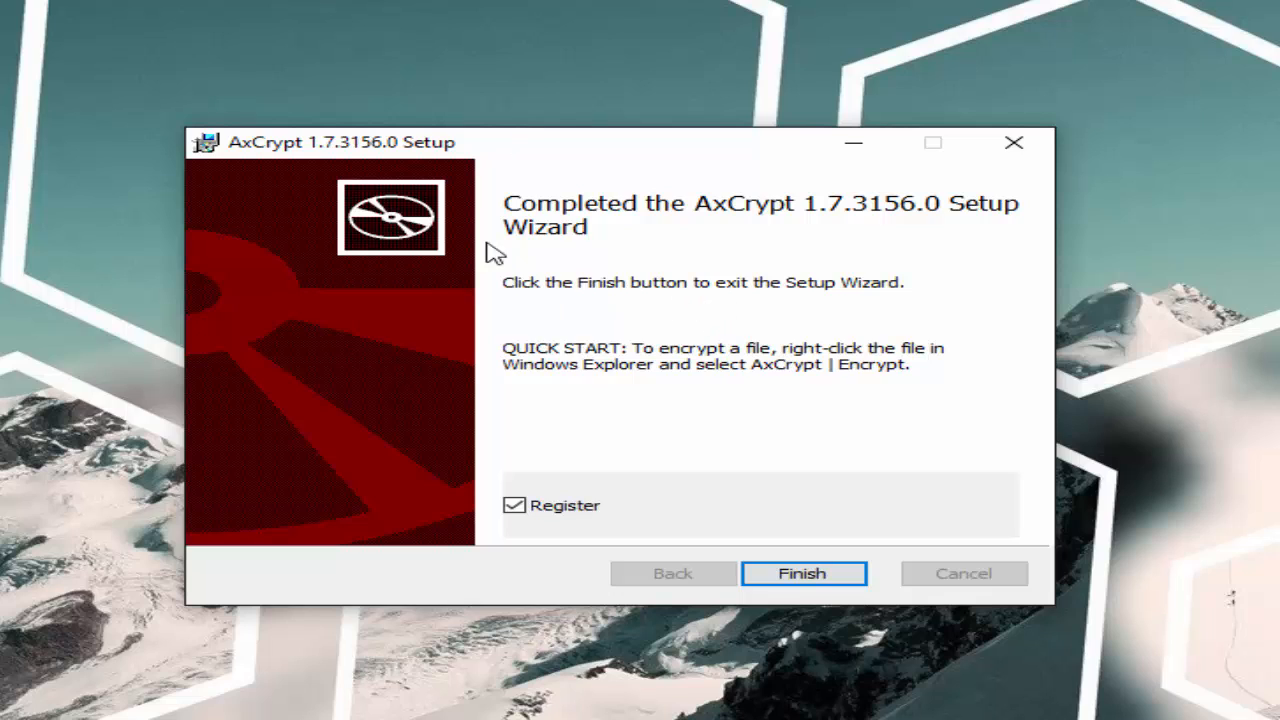
{"action": "left_click_drag", "start_coordinate": [583, 149], "coordinate": [575, 135]}
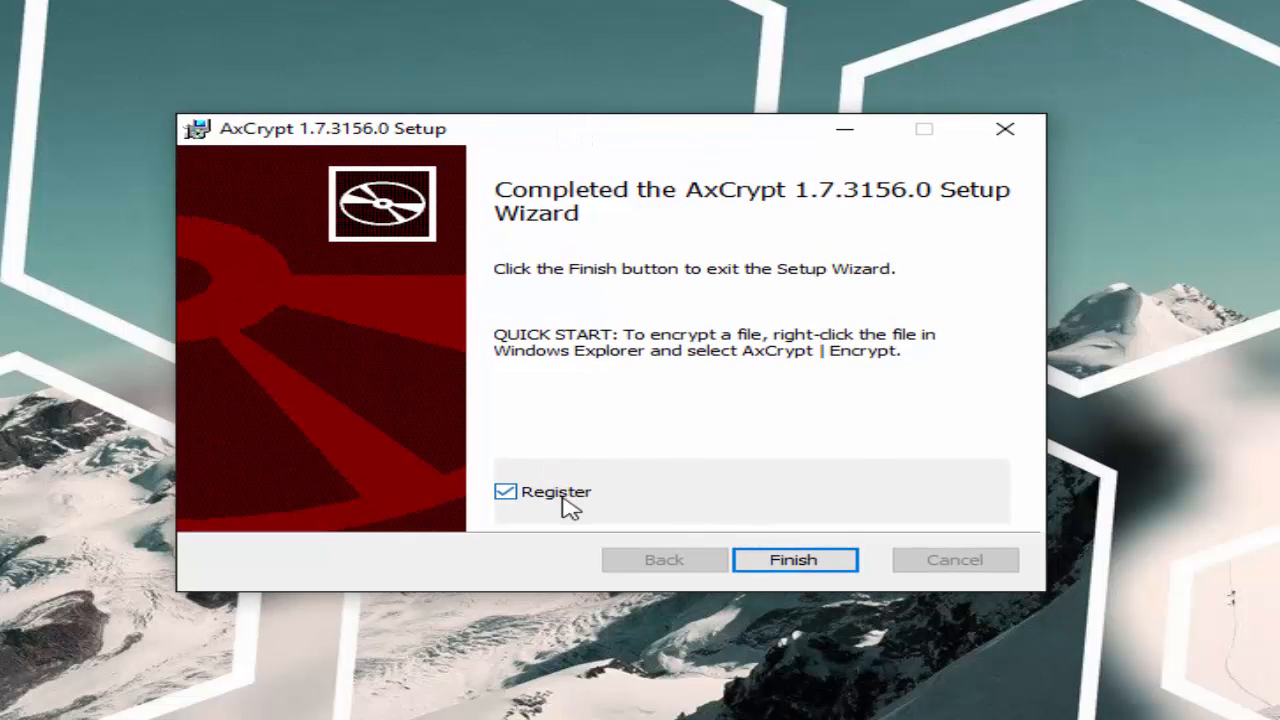
{"action": "left_click", "coordinate": [779, 561]}
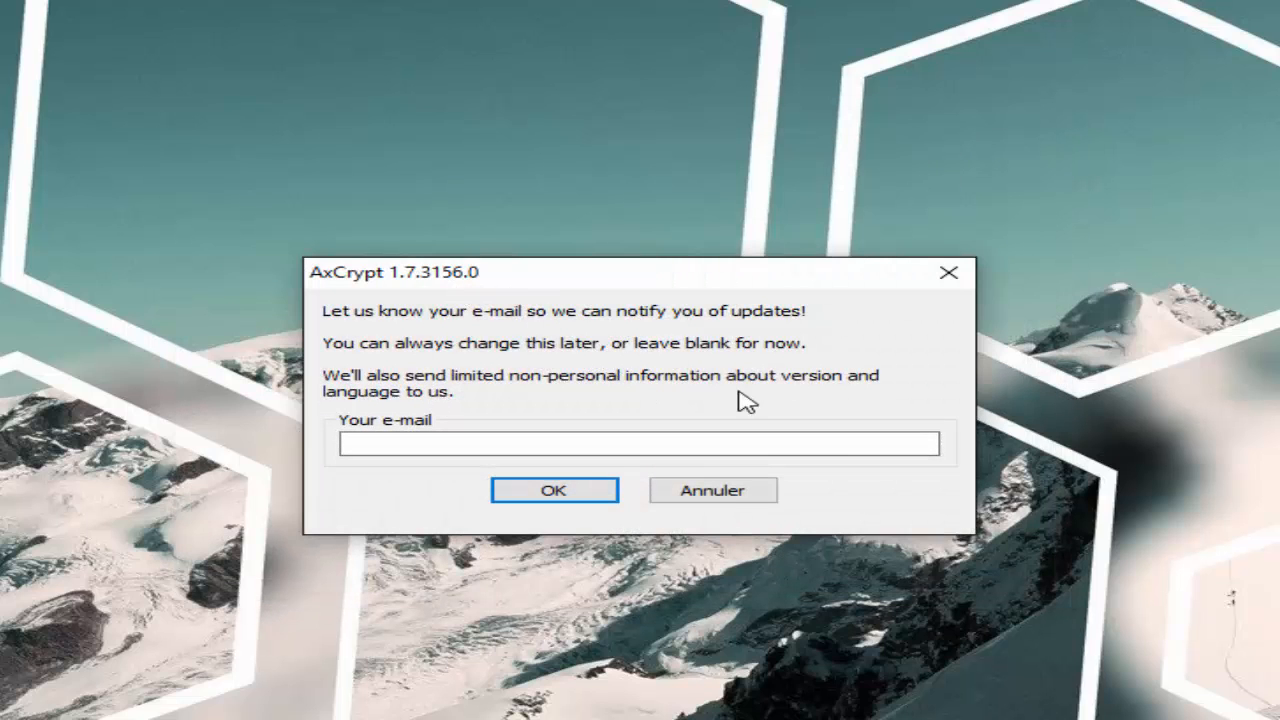
{"action": "left_click", "coordinate": [586, 491]}
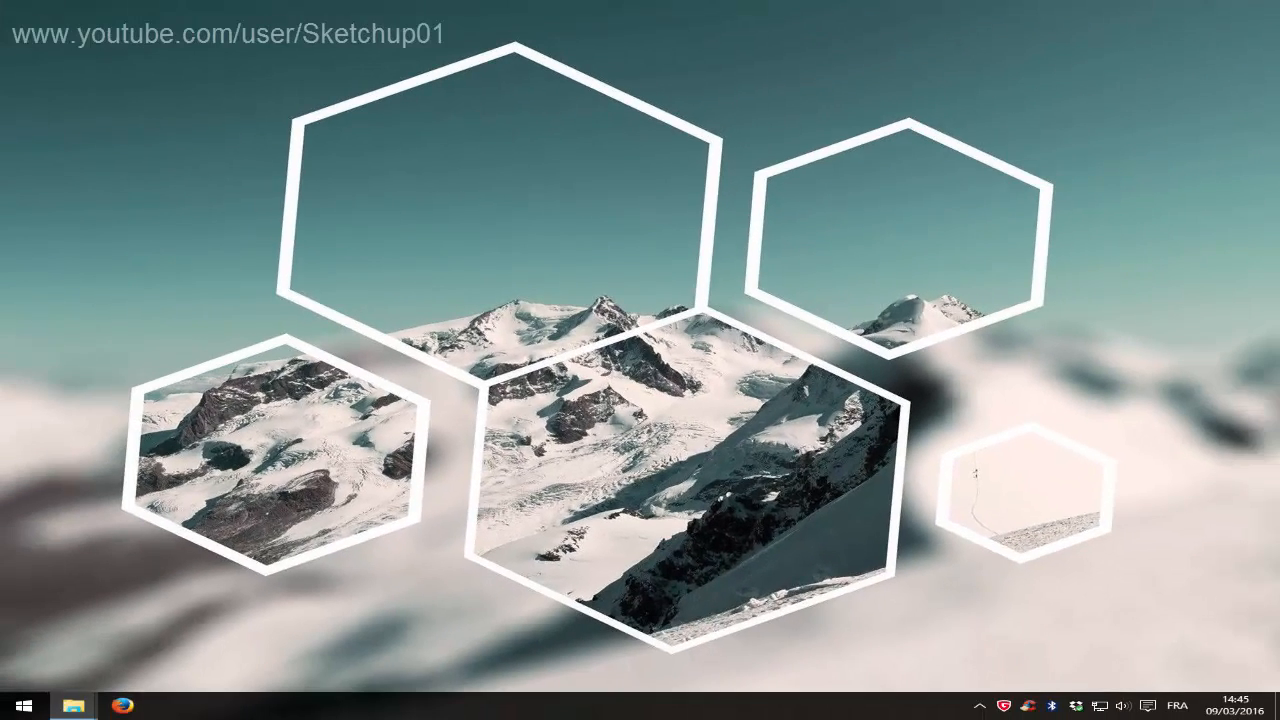
- Create a new folder named Tutoriel inside the Captures folder
{"action": "mouse_move", "coordinate": [73, 706]}
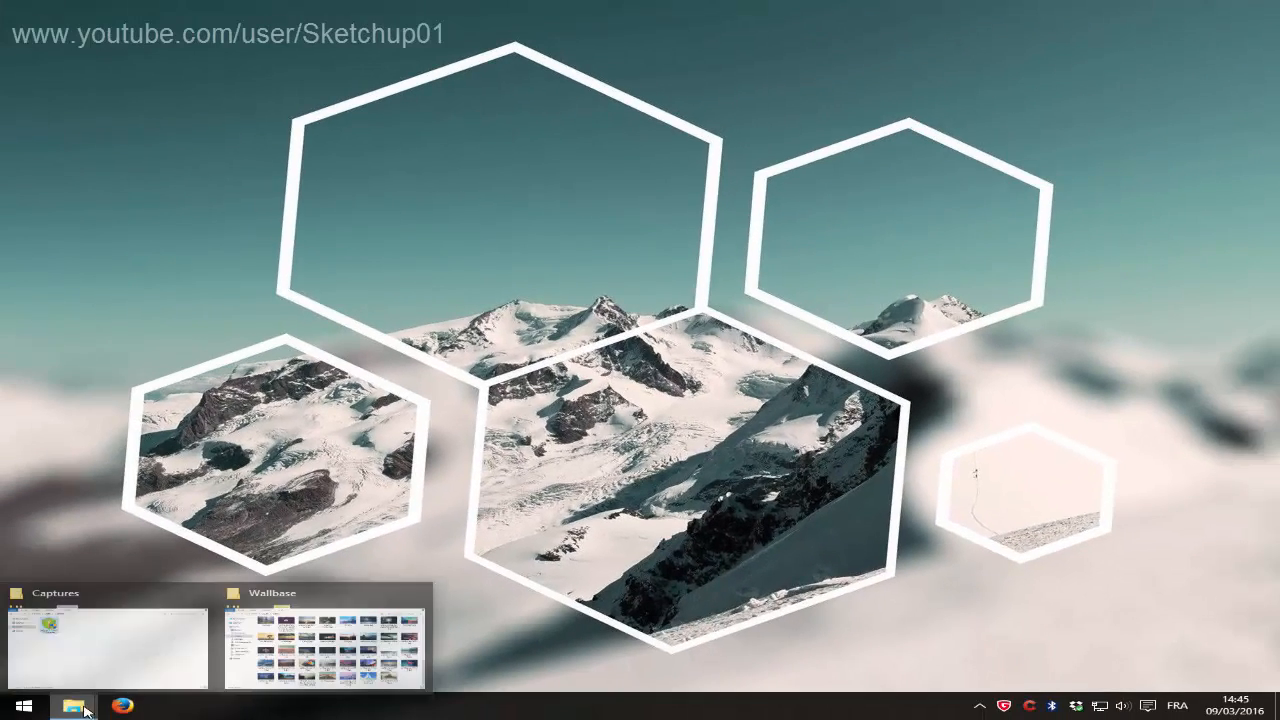
{"action": "left_click", "coordinate": [140, 655]}
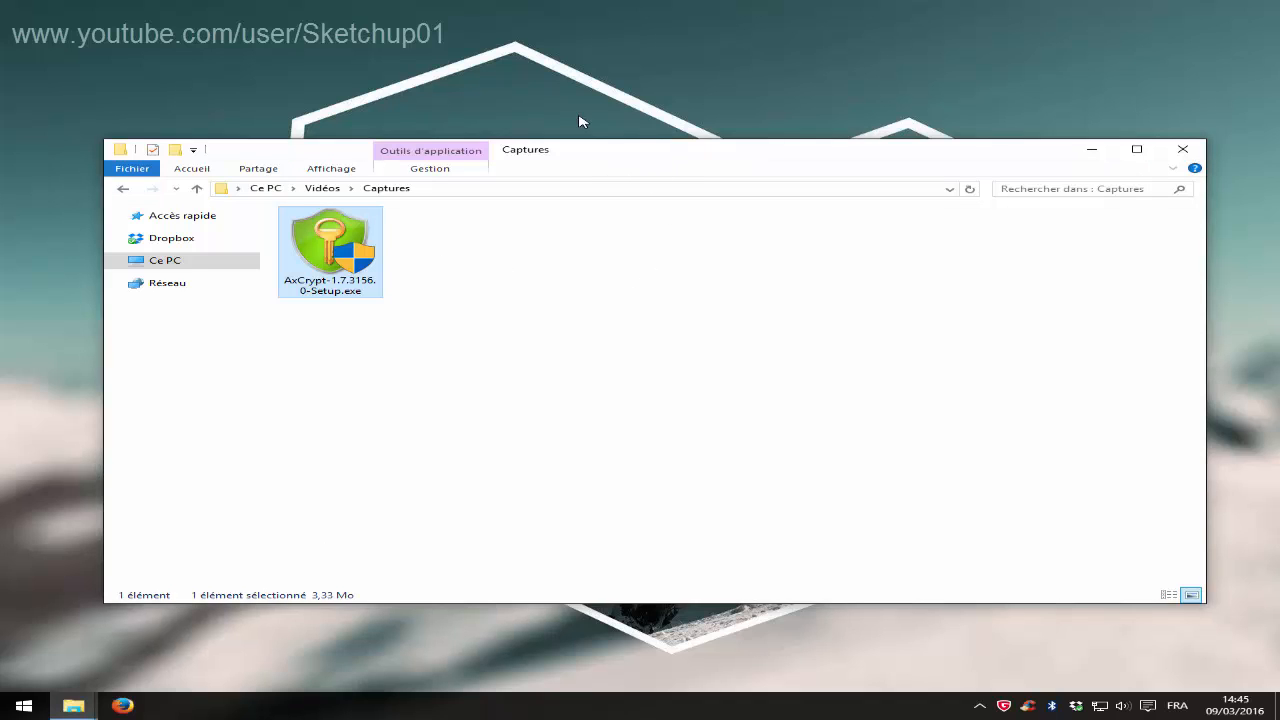
{"action": "left_click", "coordinate": [514, 278]}
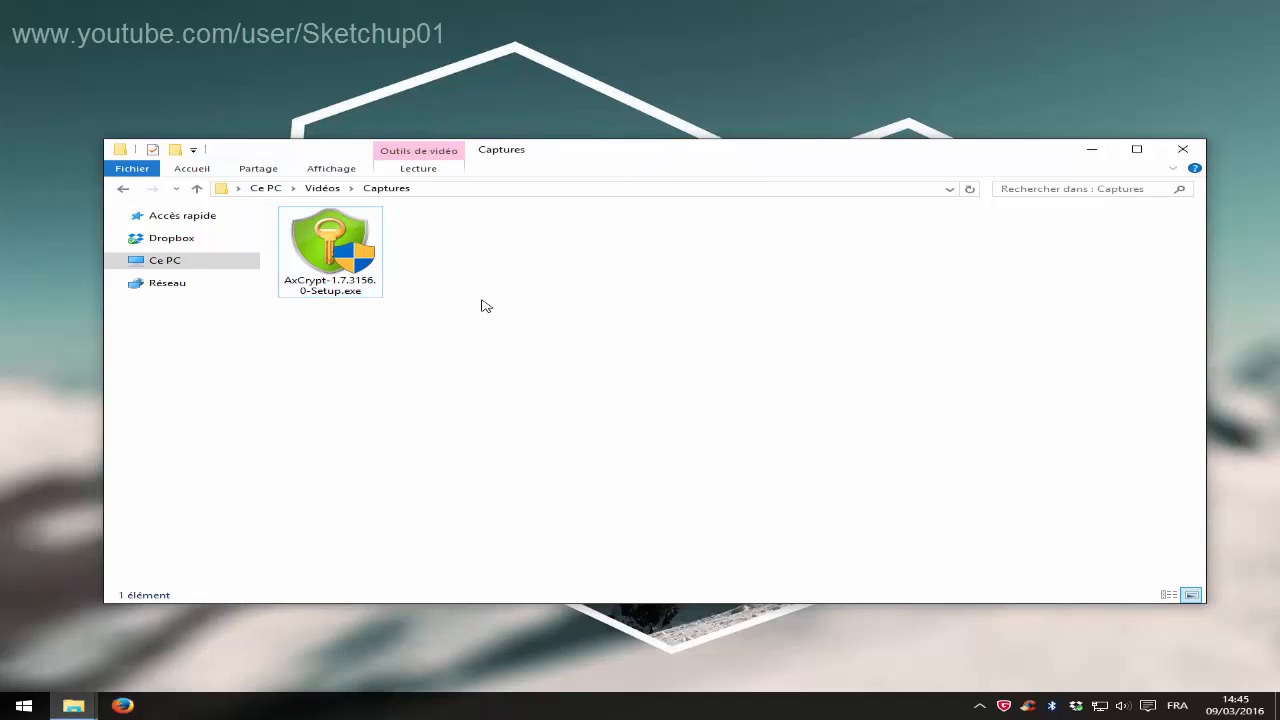
{"action": "right_click", "coordinate": [479, 296]}
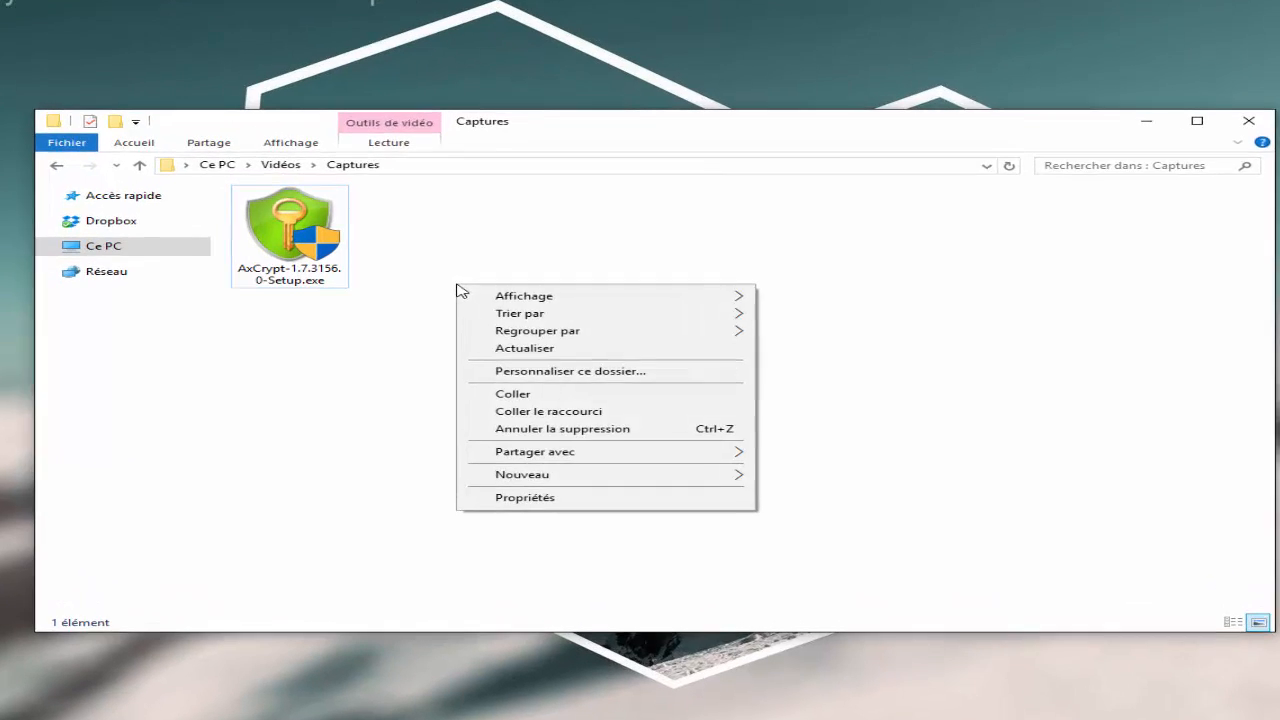
{"action": "mouse_move", "coordinate": [586, 486]}
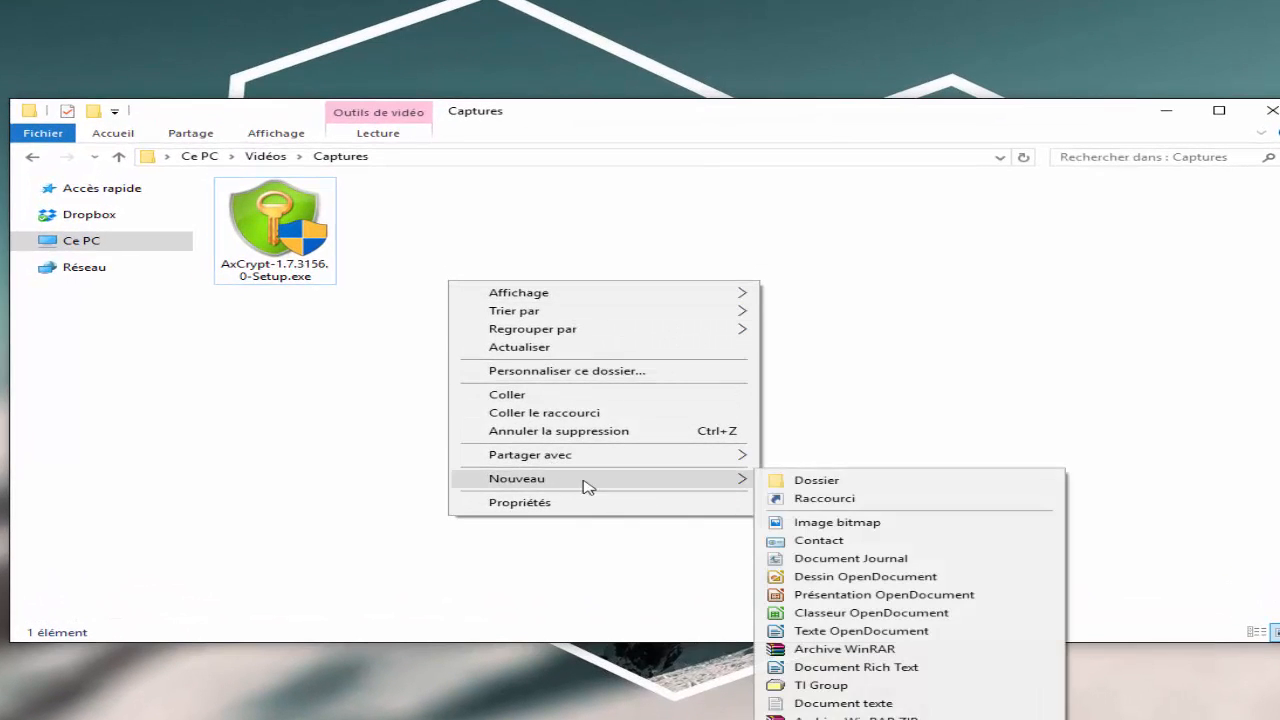
{"action": "left_click", "coordinate": [846, 486]}
{"action": "type", "text": "T"}
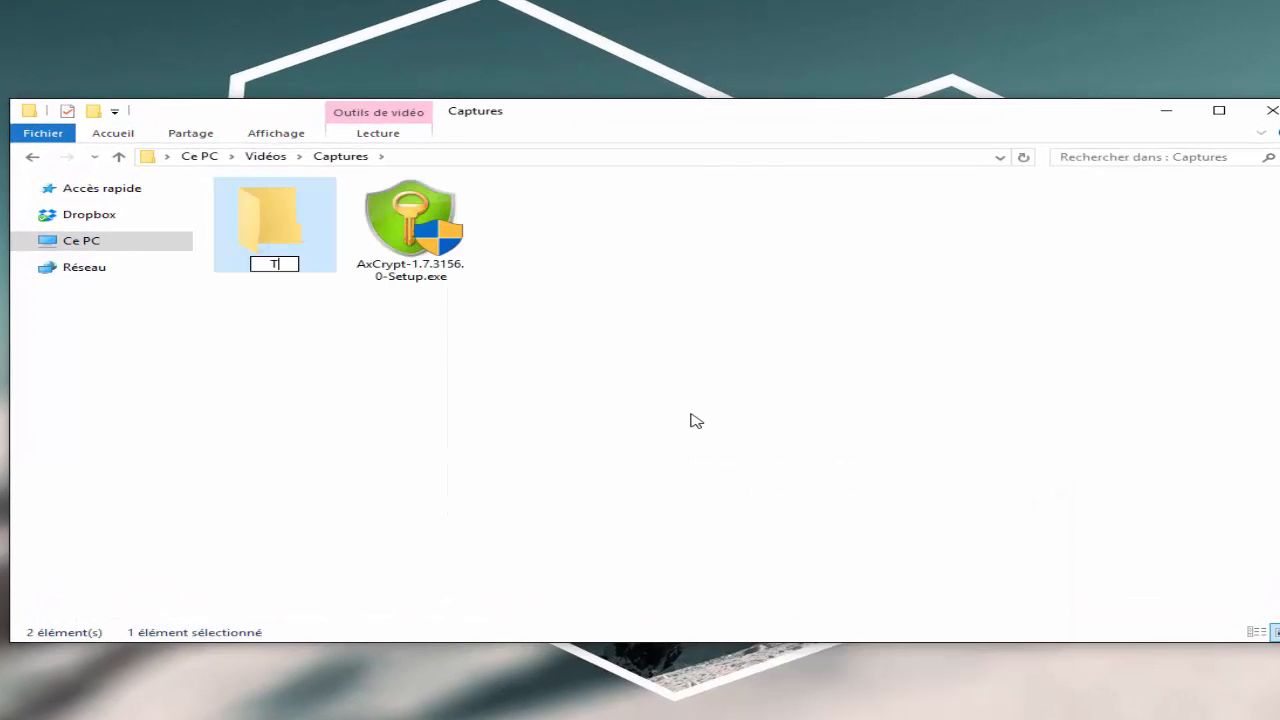
{"action": "type", "text": "utoriel"}
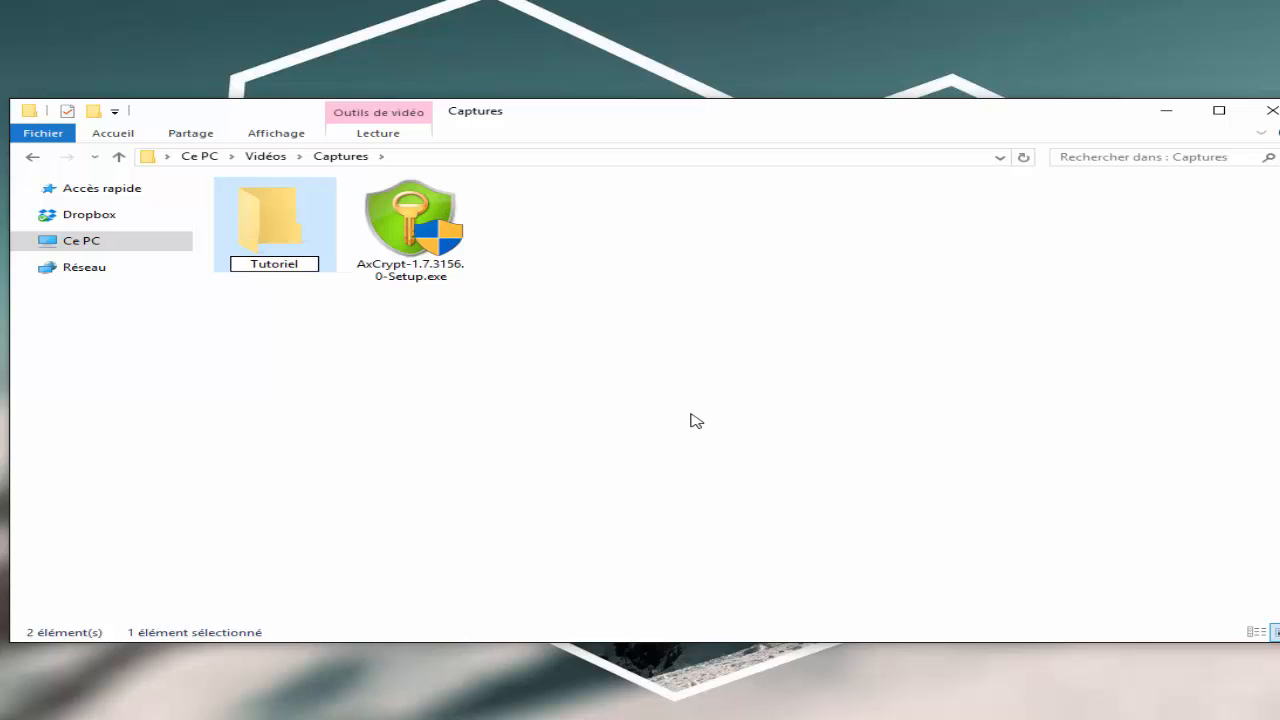
{"action": "key", "text": "Return"}
- Open the Tutoriel folder and paste the copied image wallhaven-3324.jpg into it
{"action": "key", "text": "Return"}
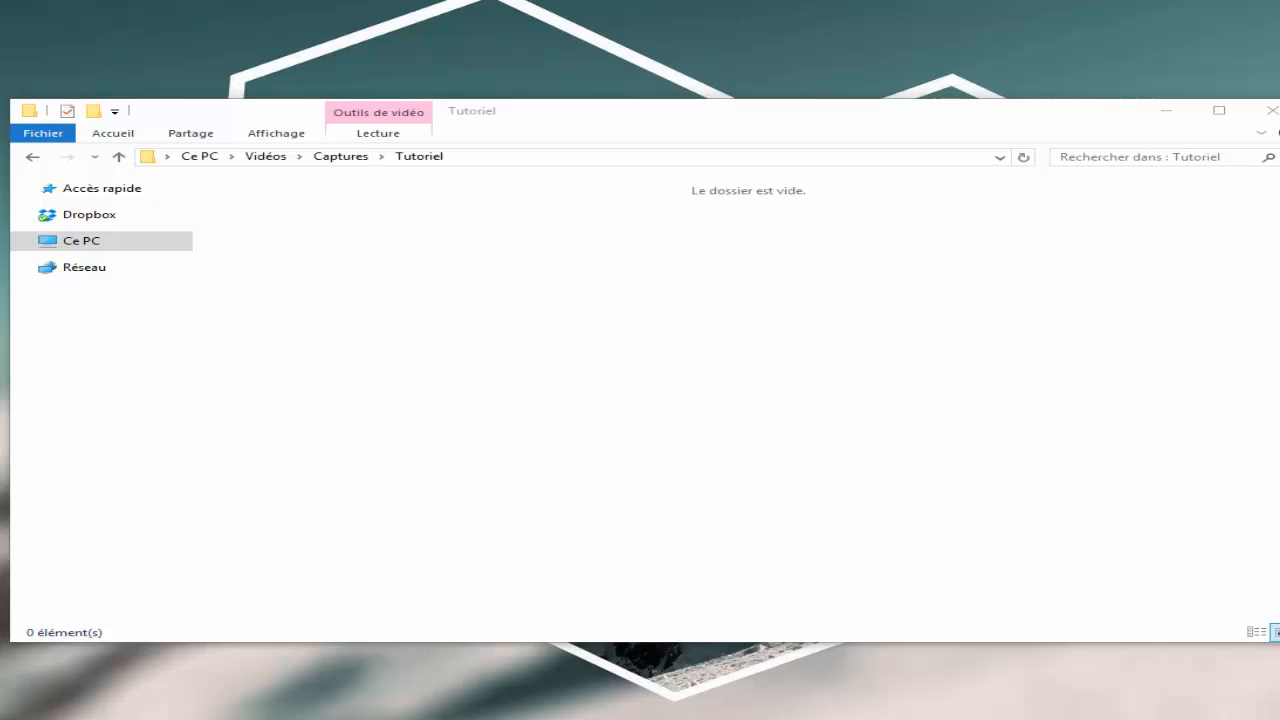
{"action": "left_click", "coordinate": [640, 252]}
{"action": "key", "text": "ctrl+v"}
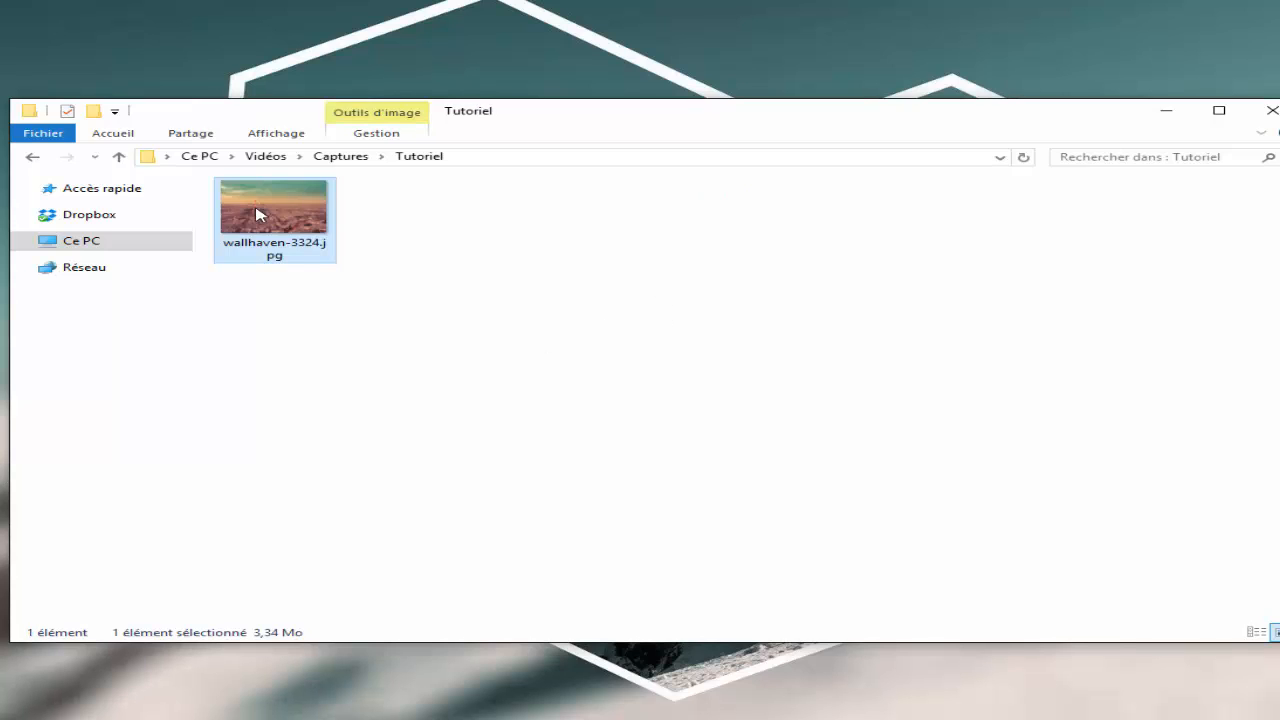
- View the image wallhaven-3324.jpg in the Photos app and close it again
{"action": "double_click", "coordinate": [254, 214]}
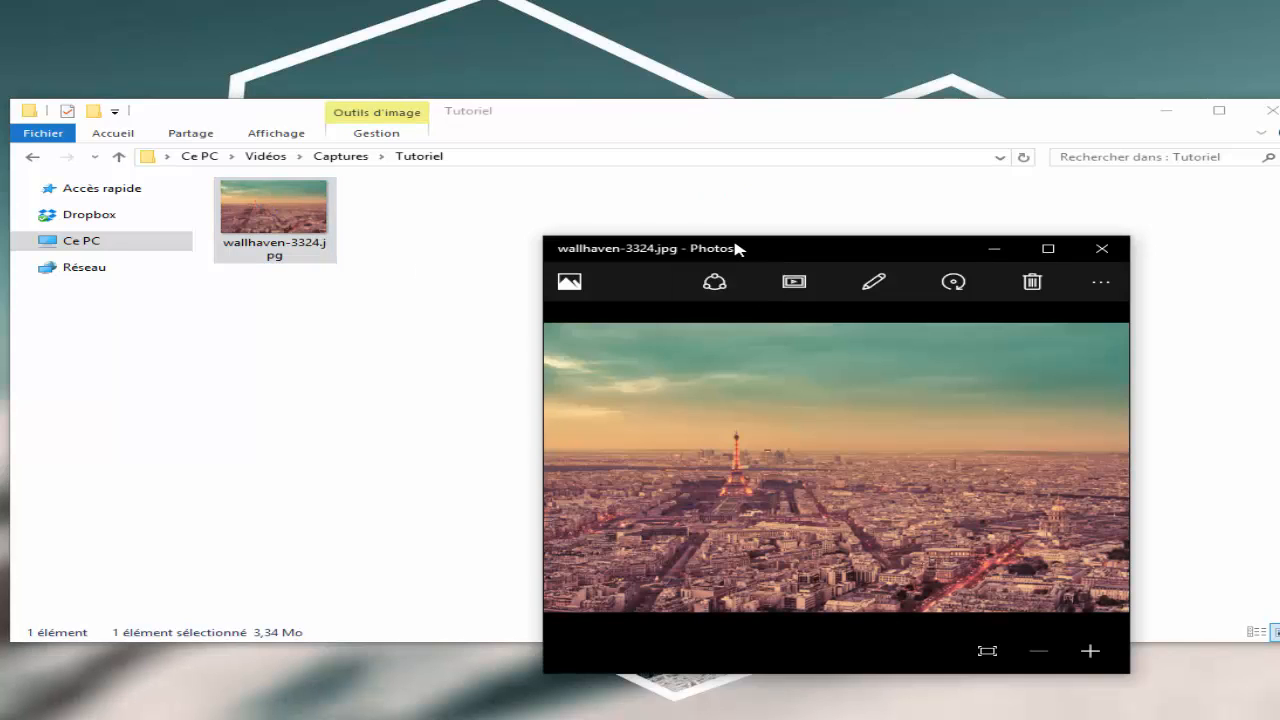
{"action": "left_click_drag", "start_coordinate": [737, 248], "coordinate": [488, 166]}
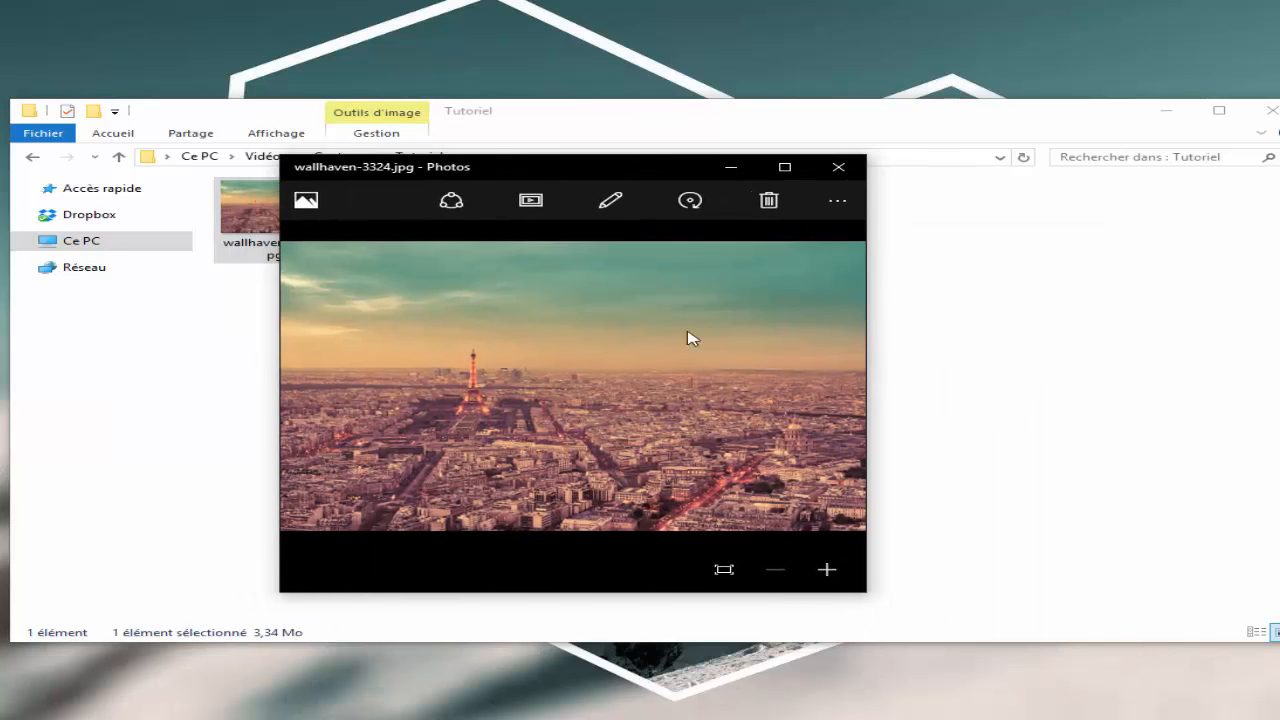
{"action": "left_click", "coordinate": [838, 167]}
- Return to the Captures folder and encrypt the Tutoriel folder with AxCrypt, entering and confirming the encryption key
{"action": "left_click", "coordinate": [33, 158]}
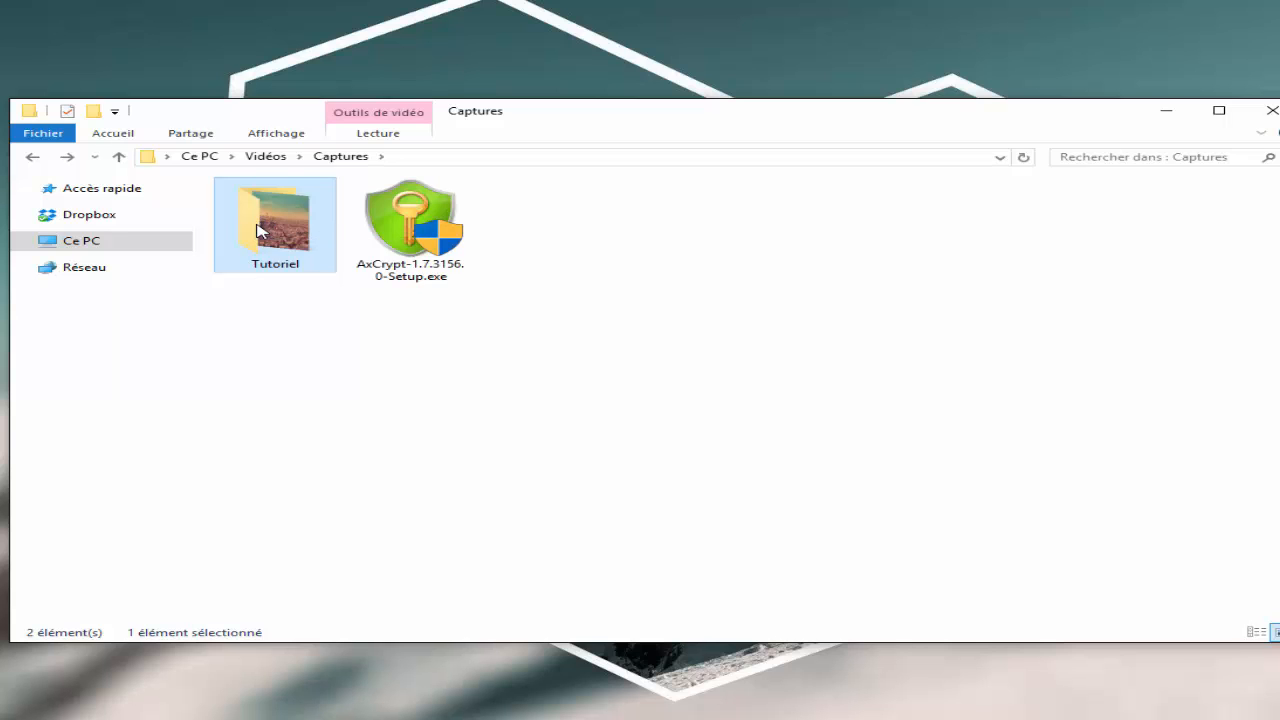
{"action": "right_click", "coordinate": [258, 231]}
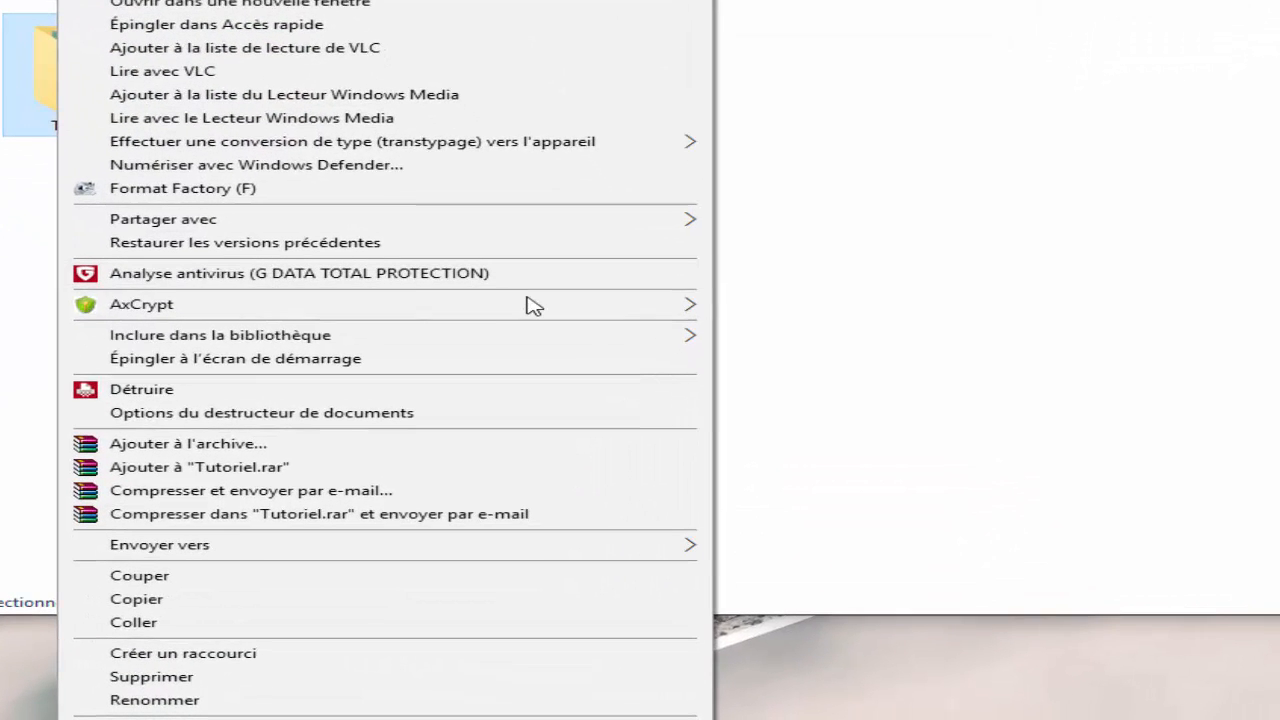
{"action": "mouse_move", "coordinate": [525, 410]}
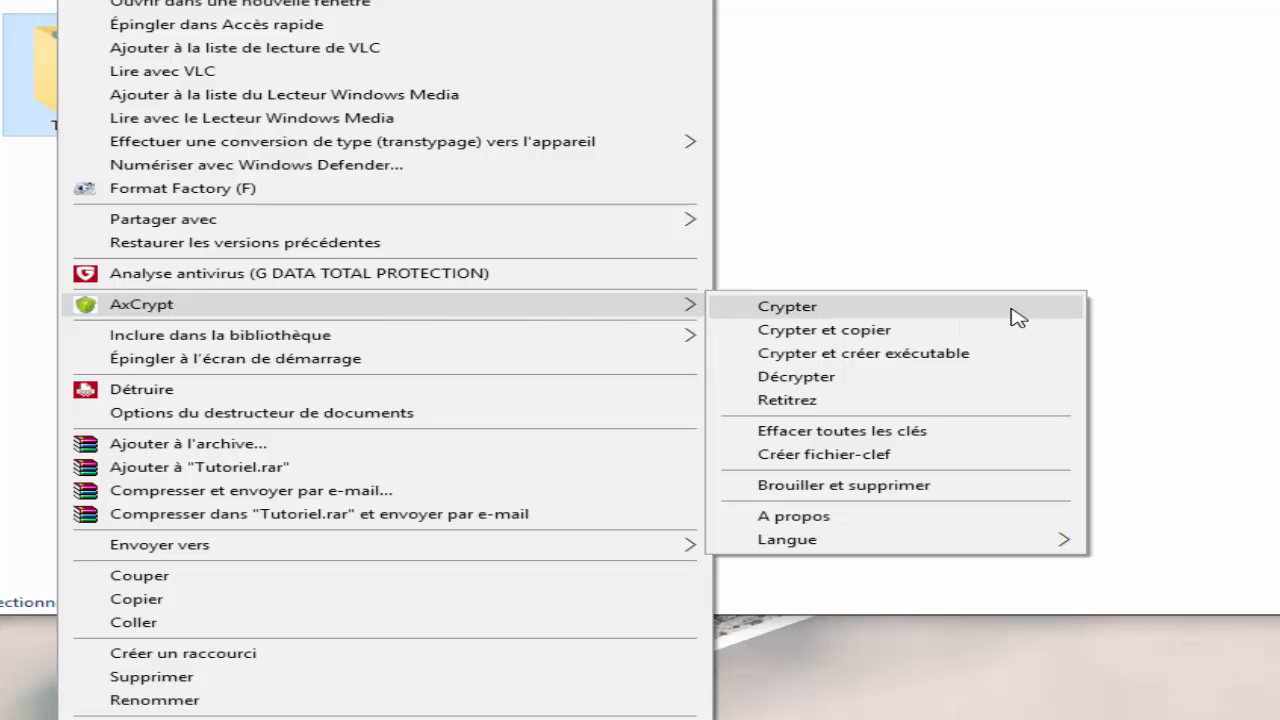
{"action": "left_click", "coordinate": [866, 312]}
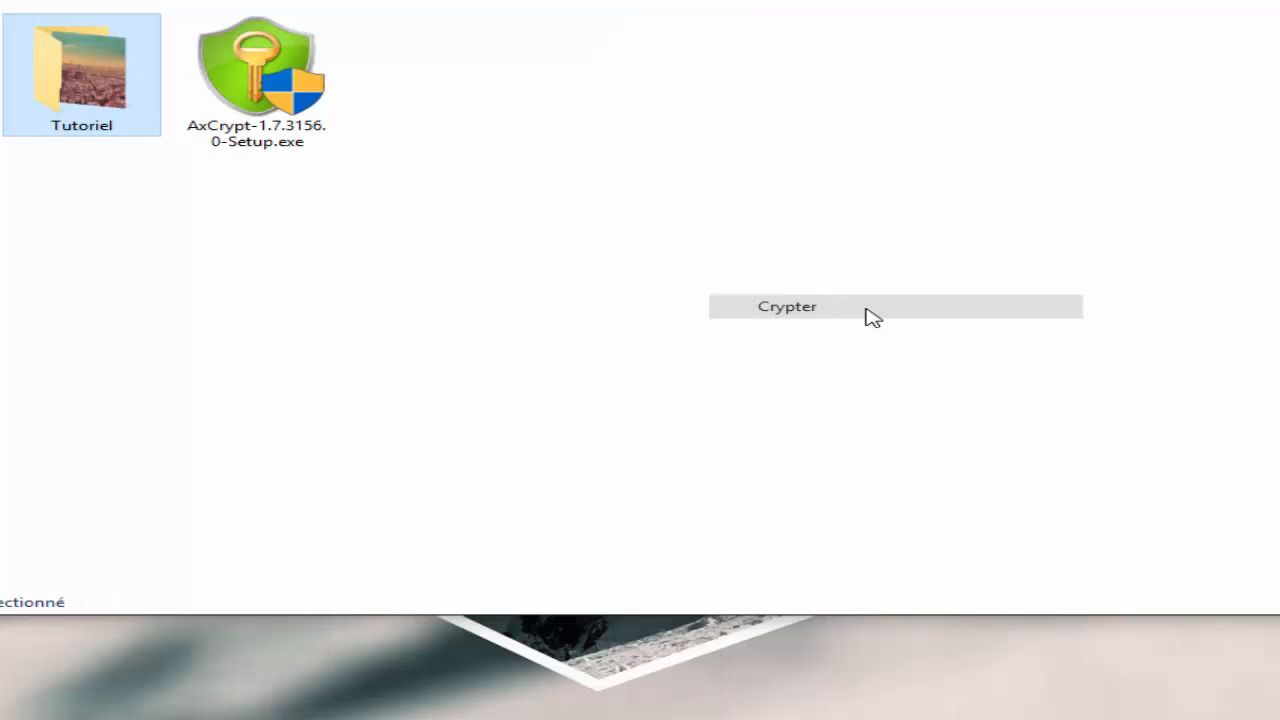
{"action": "left_click_drag", "start_coordinate": [506, 126], "coordinate": [535, 146]}
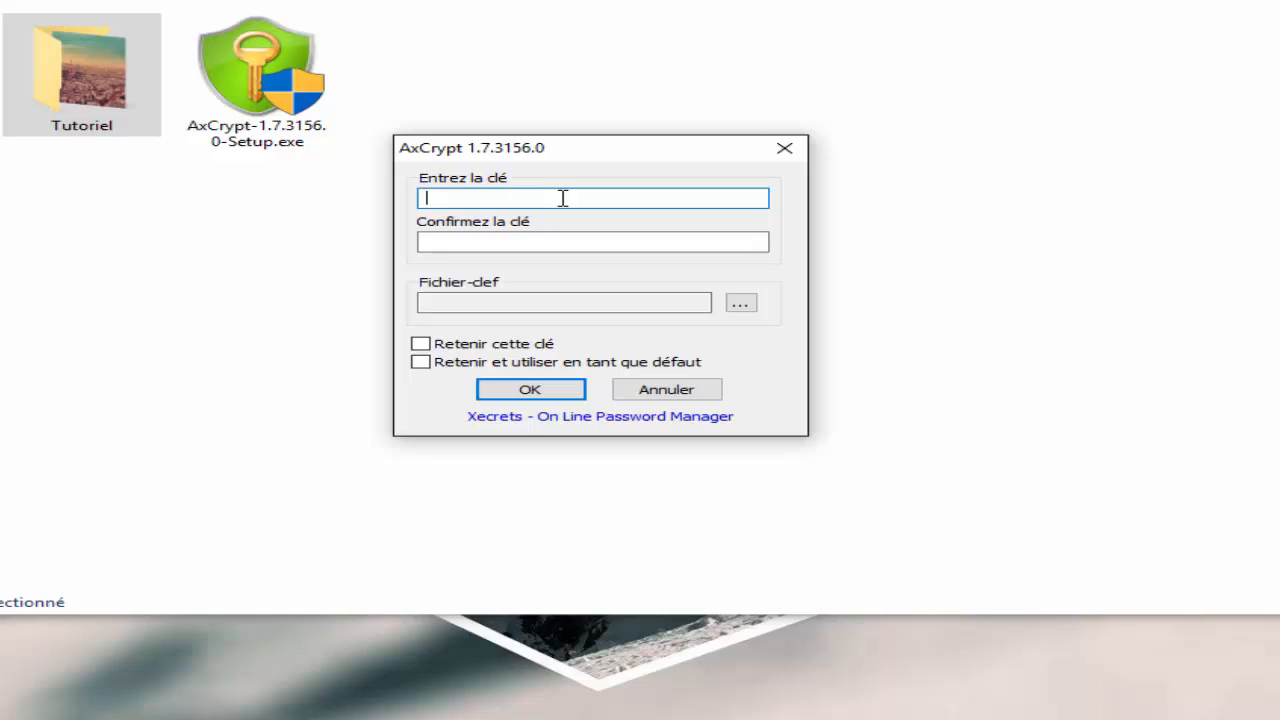
{"action": "type", "text": "••••"}
{"action": "left_click", "coordinate": [549, 245]}
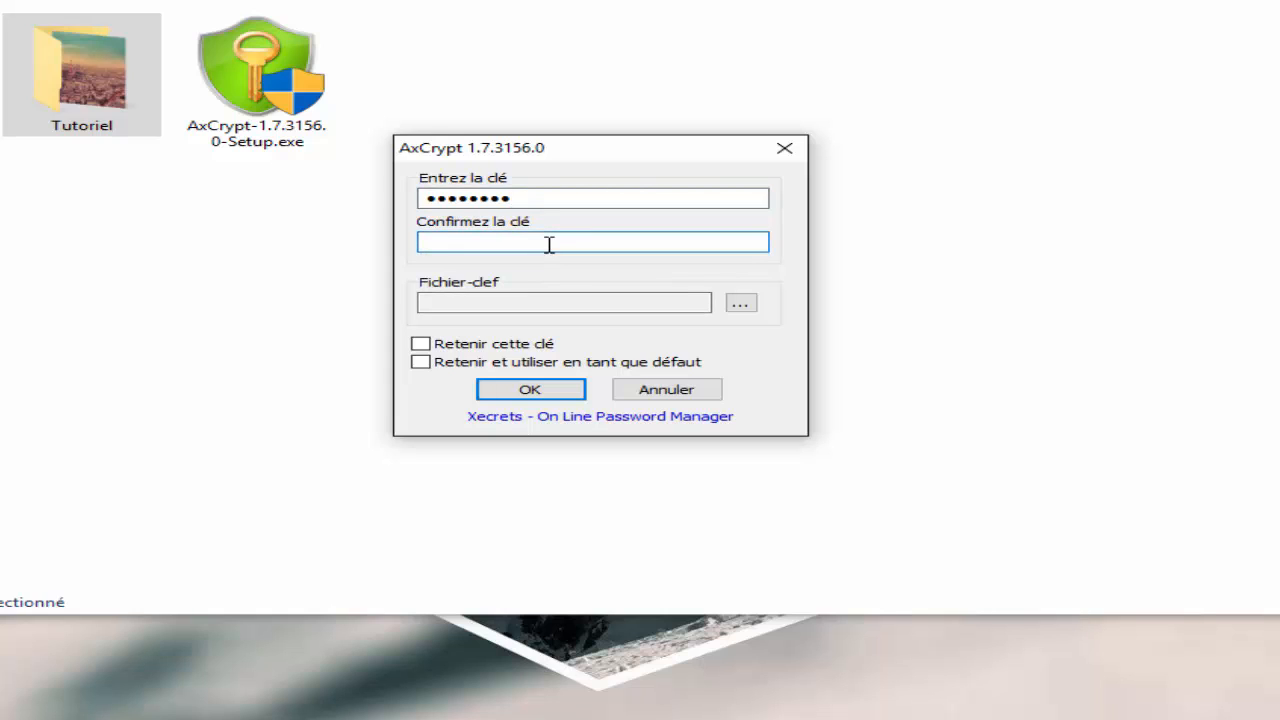
{"action": "type", "text": "••••••"}
{"action": "left_click", "coordinate": [531, 390]}
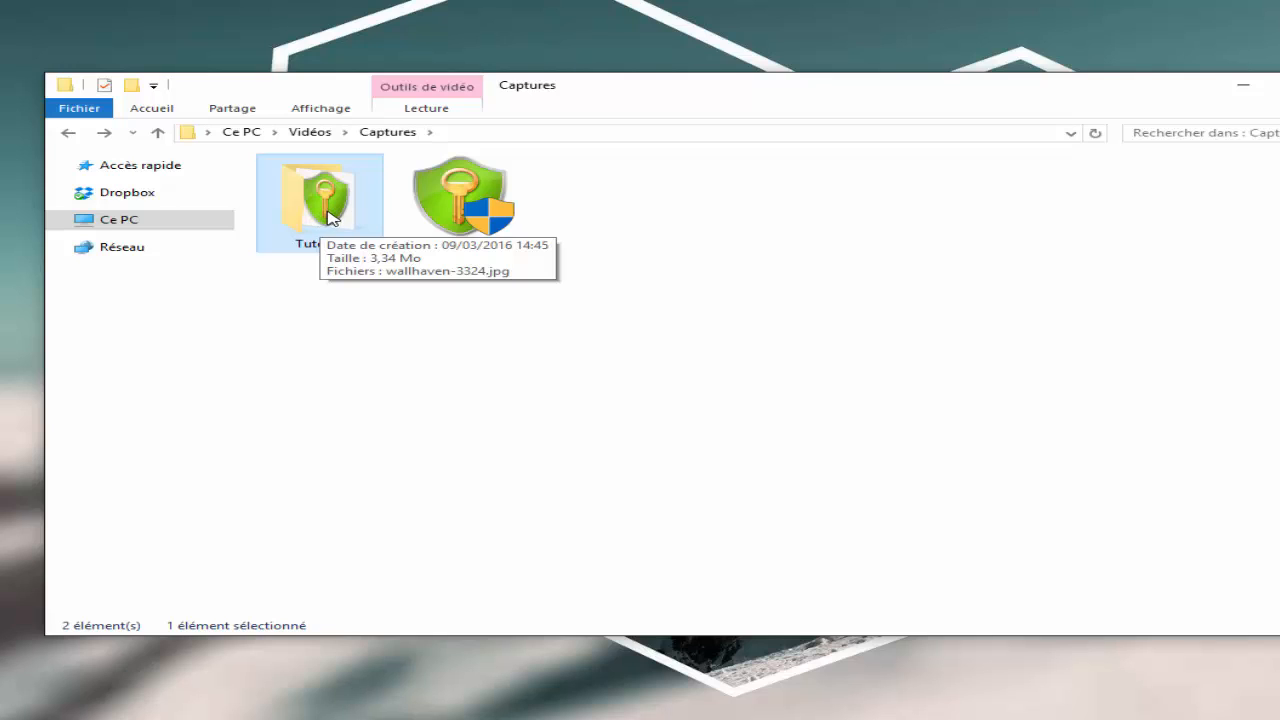
- Open the Tutoriel folder and examine the encrypted file wallhaven-3324-jpg.axx
{"action": "double_click", "coordinate": [330, 216]}
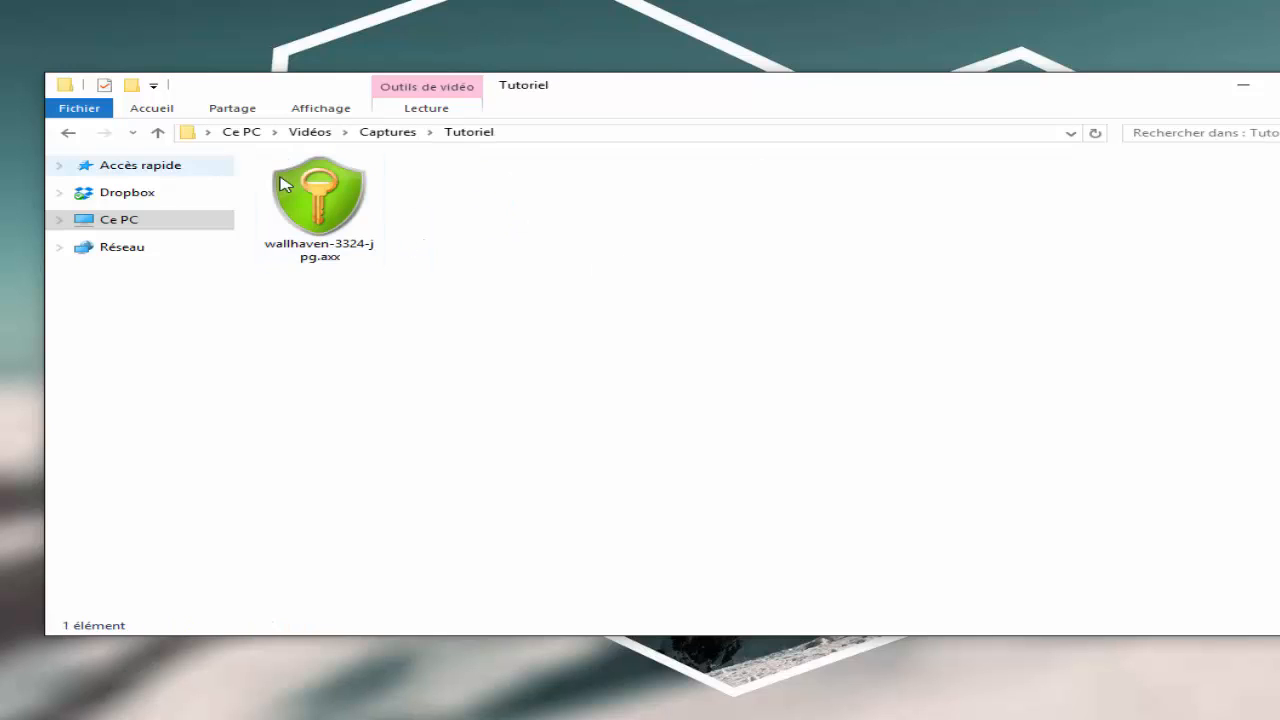
{"action": "left_click", "coordinate": [348, 198]}
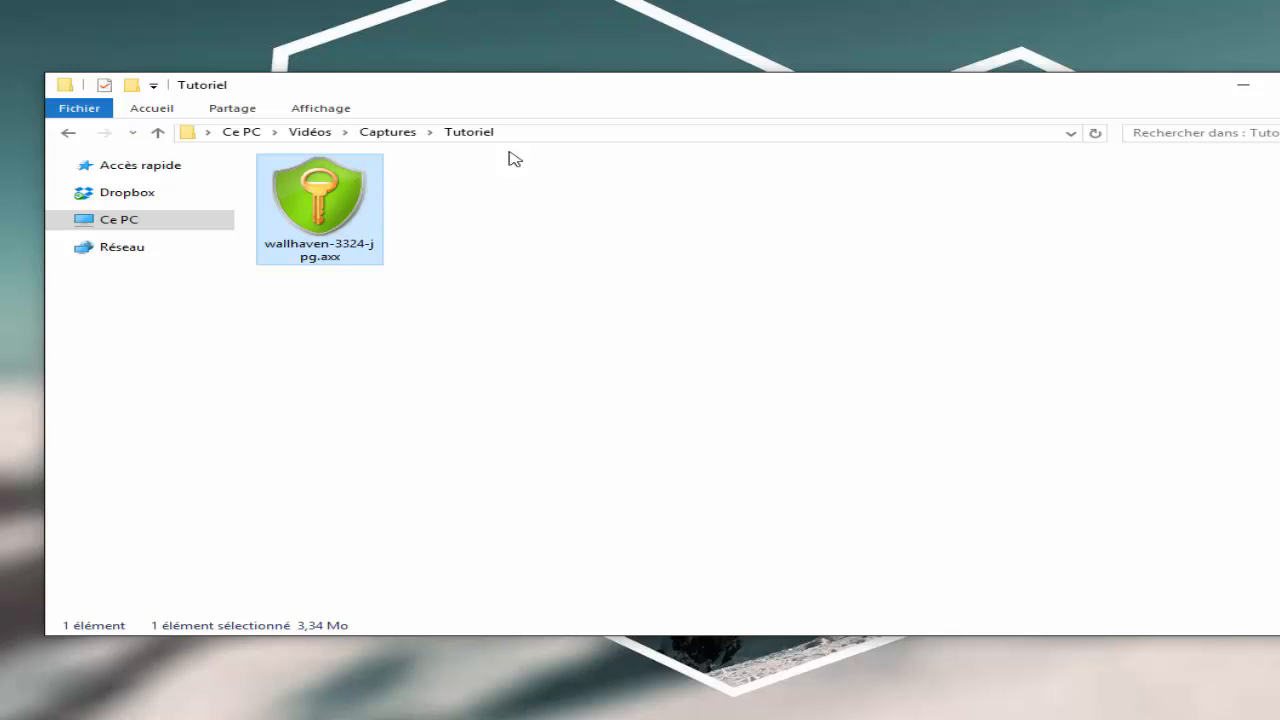
{"action": "left_click", "coordinate": [513, 309]}
{"action": "left_click", "coordinate": [372, 244]}
{"action": "left_click", "coordinate": [410, 248]}
{"action": "left_click", "coordinate": [572, 255]}
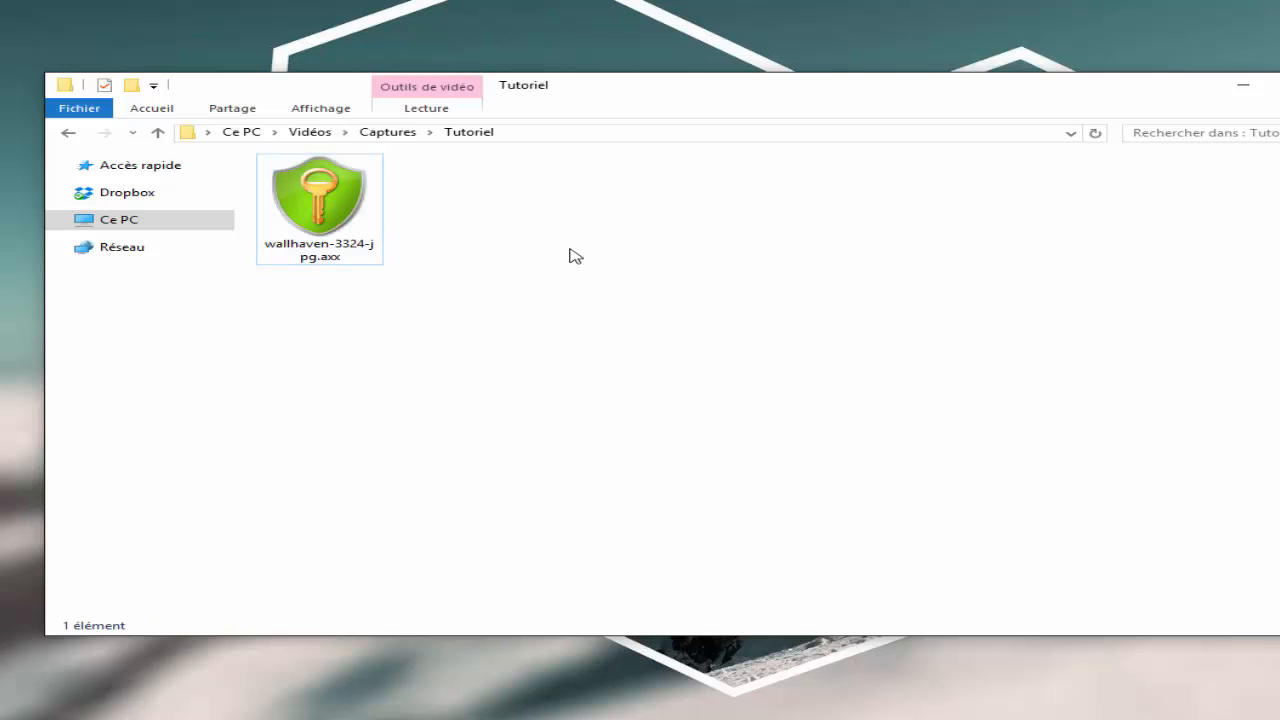
{"action": "left_click", "coordinate": [318, 200]}
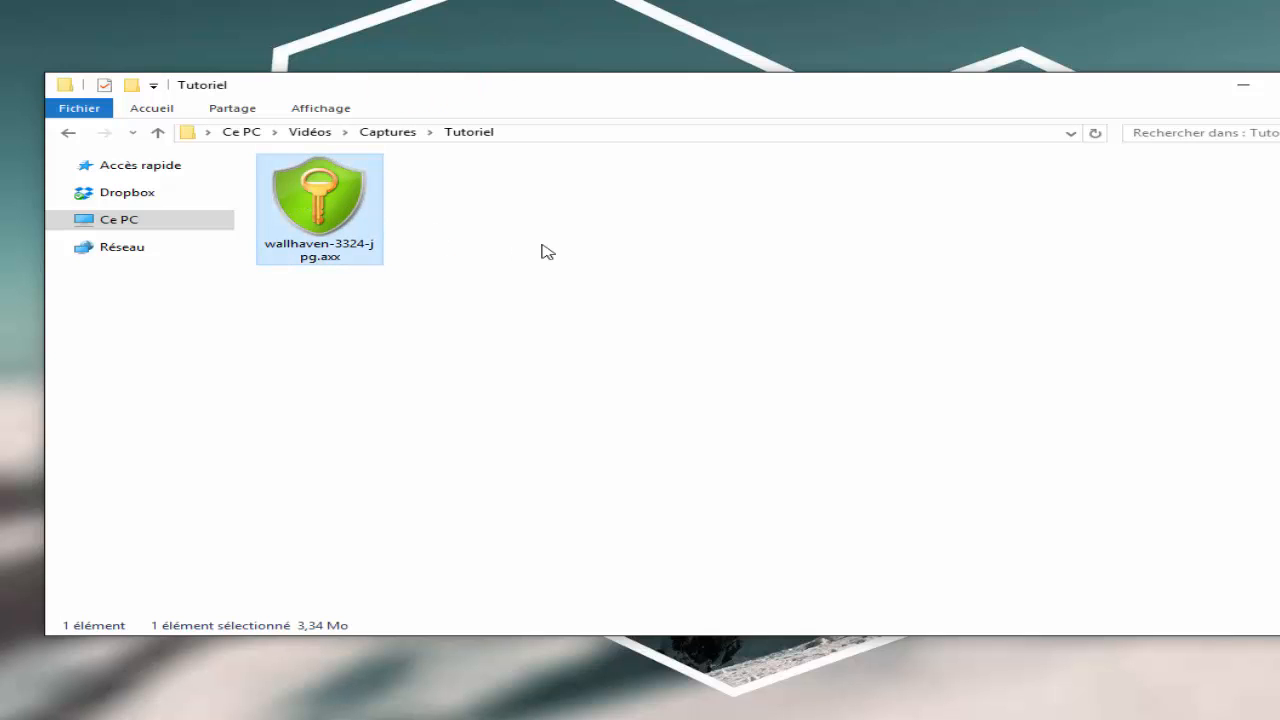
- Open the encrypted file wallhaven-3324-jpg.axx by entering its AxCrypt key, and view the image in Photos
{"action": "double_click", "coordinate": [318, 214]}
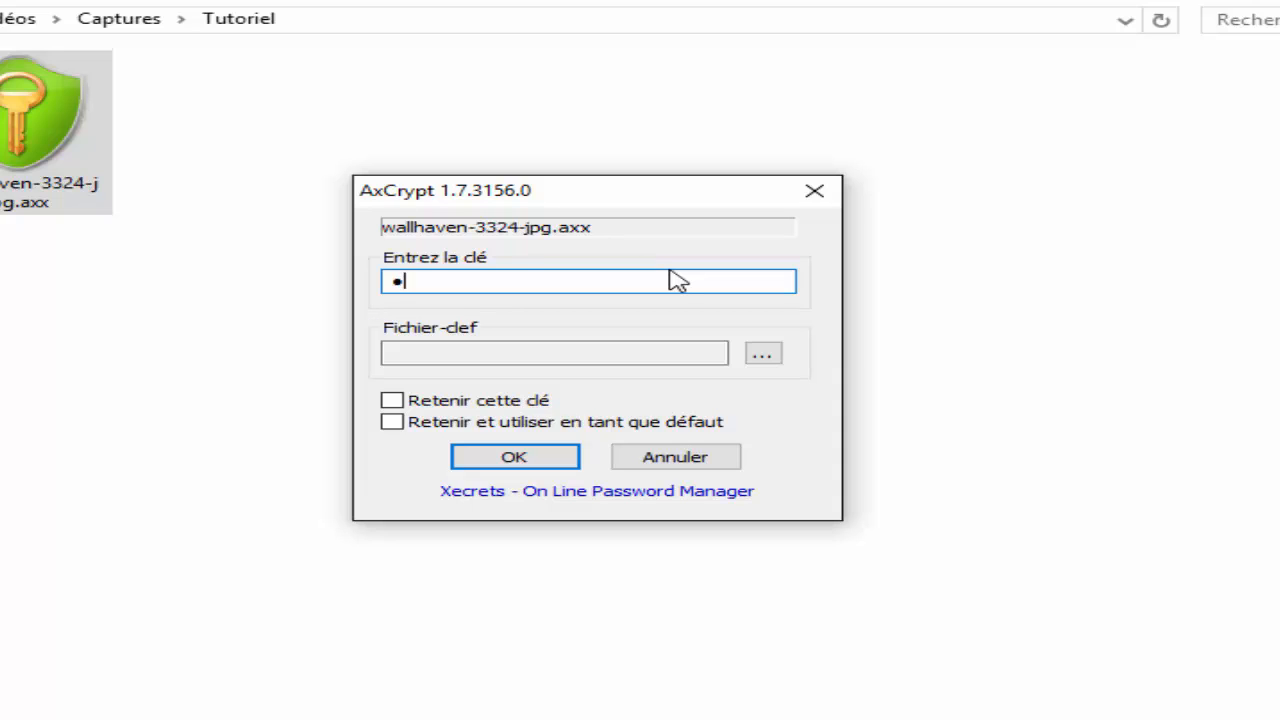
{"action": "type", "text": "•••"}
{"action": "key", "text": "BackSpace"}
{"action": "key", "text": "BackSpace"}
{"action": "key", "text": "BackSpace"}
{"action": "type", "text": "••••••••"}
{"action": "left_click", "coordinate": [525, 462]}
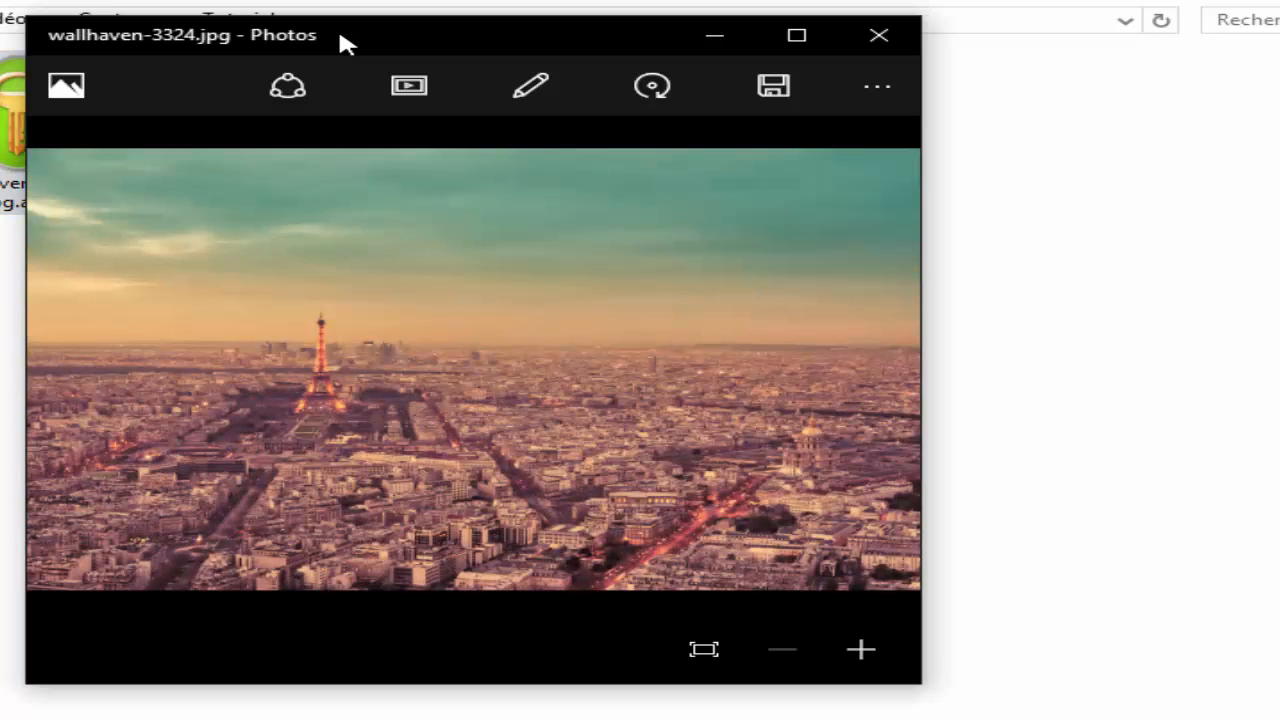
{"action": "left_click_drag", "start_coordinate": [343, 40], "coordinate": [540, 75]}
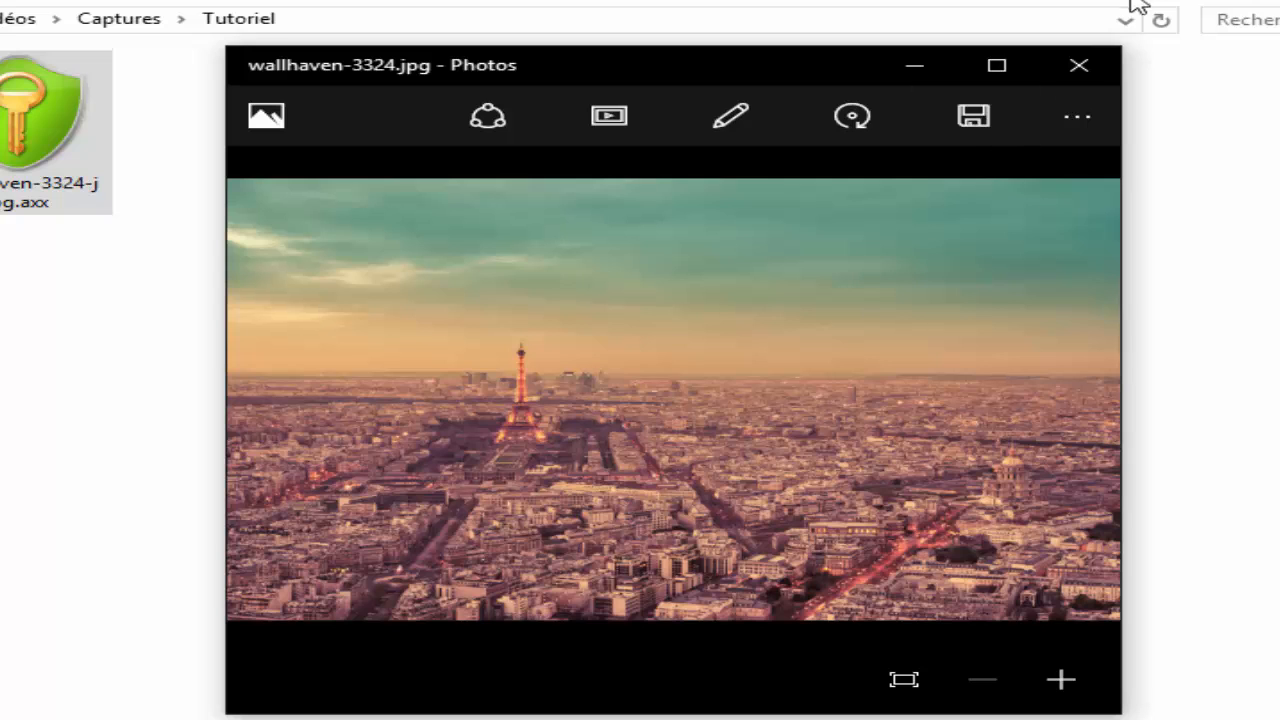
- Close the image viewer and decrypt wallhaven-3324-jpg.axx with AxCrypt, entering its encryption key
{"action": "left_click", "coordinate": [1075, 70]}
{"action": "right_click", "coordinate": [34, 132]}
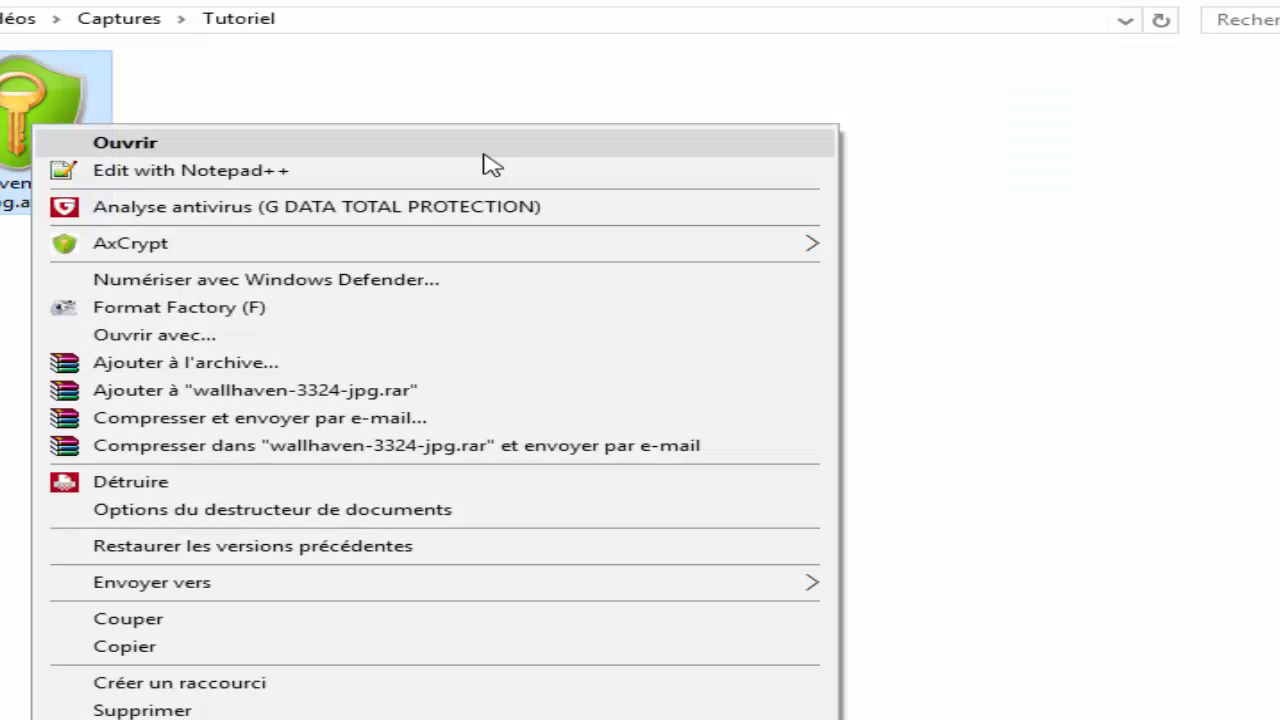
{"action": "mouse_move", "coordinate": [345, 250]}
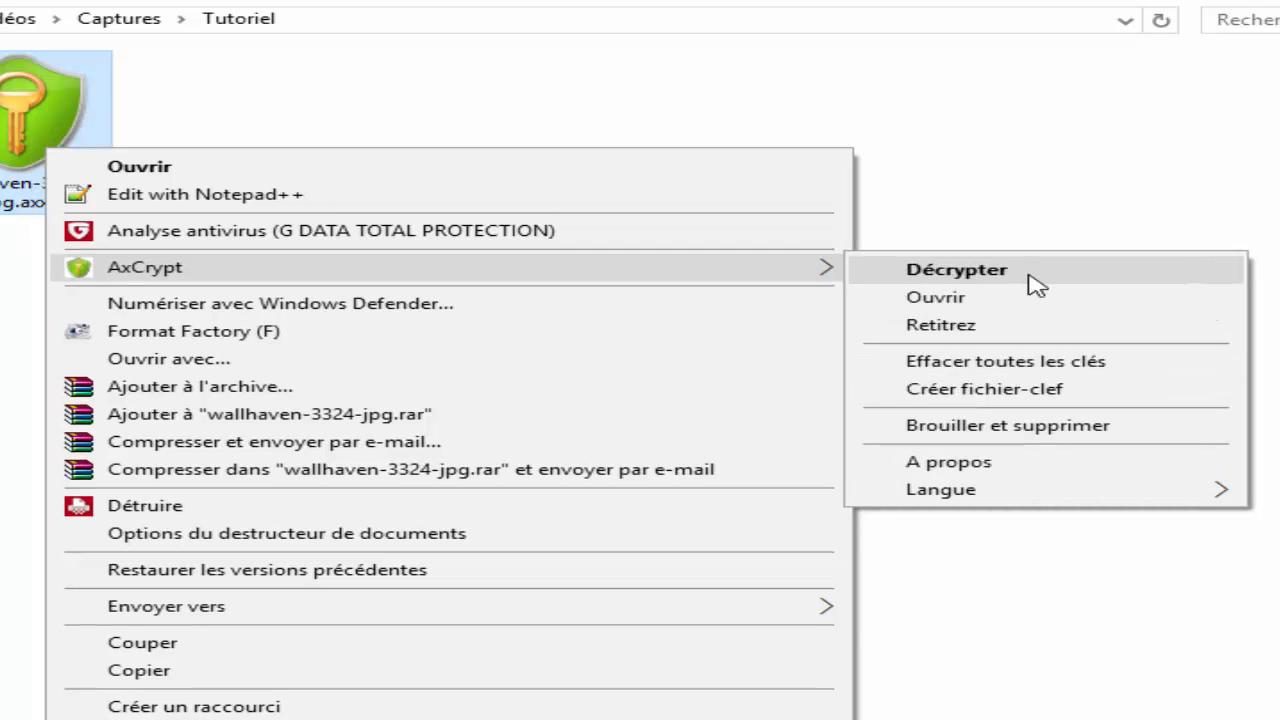
{"action": "left_click", "coordinate": [1035, 285]}
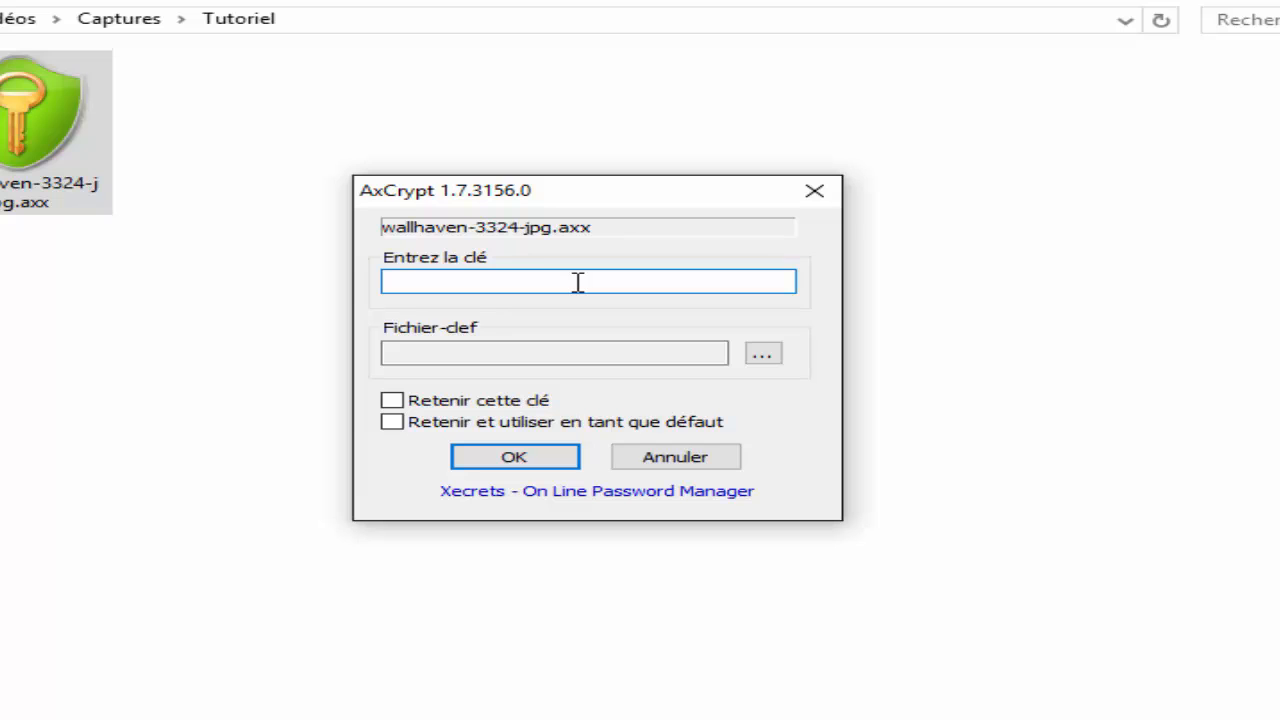
{"action": "type", "text": "•••••••••"}
{"action": "left_click", "coordinate": [540, 463]}
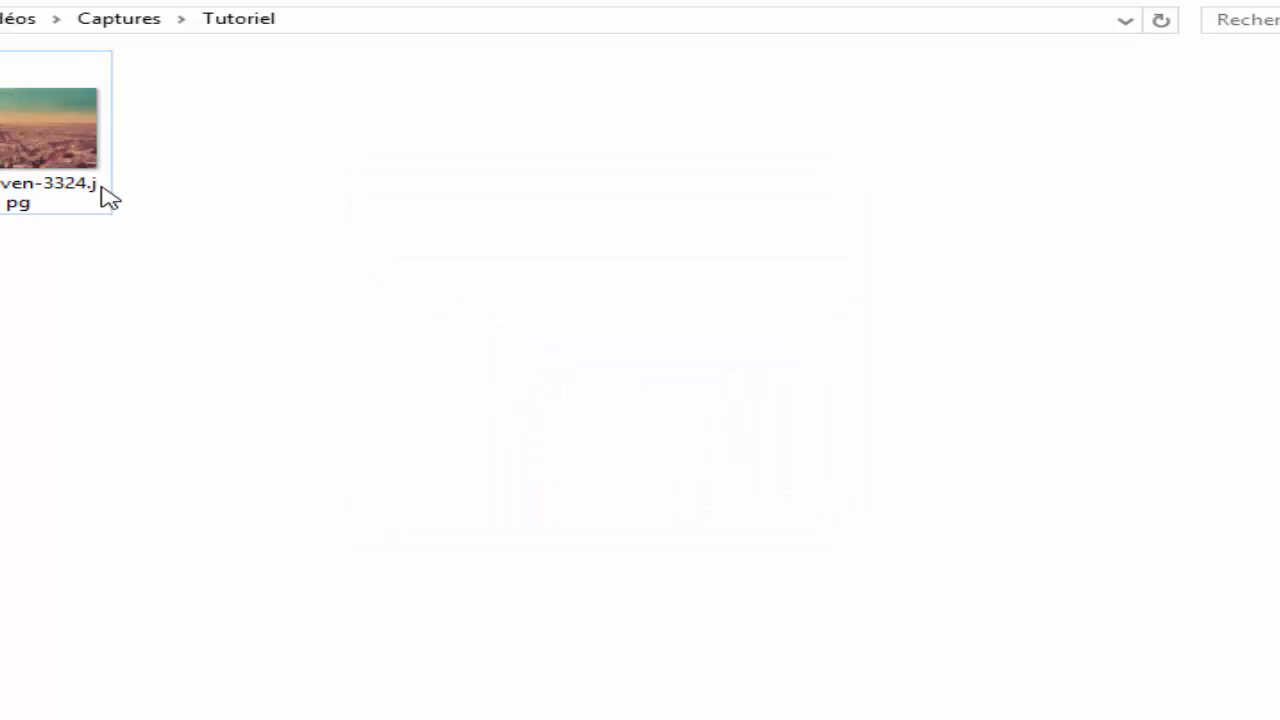
- Check the file details of the decrypted image wallhaven-3324.jpg and return to the Captures folder
{"action": "mouse_move", "coordinate": [110, 198]}
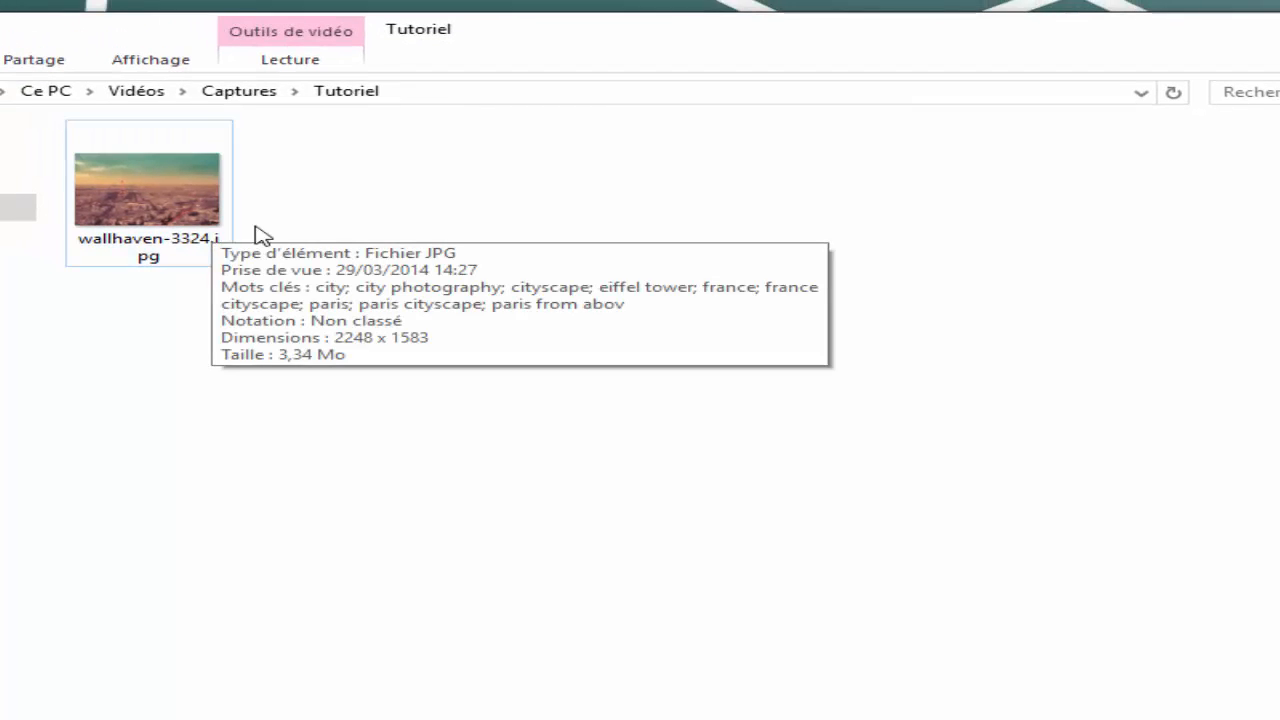
{"action": "left_click", "coordinate": [228, 230]}
{"action": "mouse_move", "coordinate": [230, 232]}
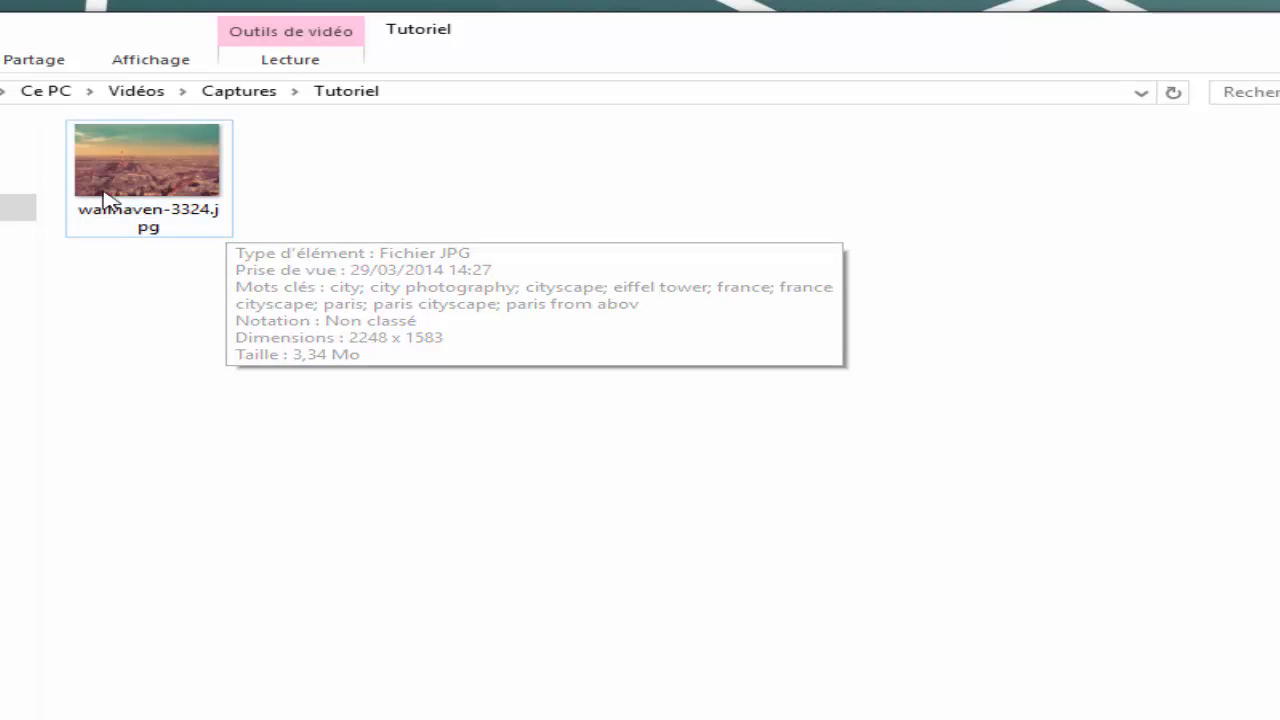
{"action": "key", "text": "alt+Left"}
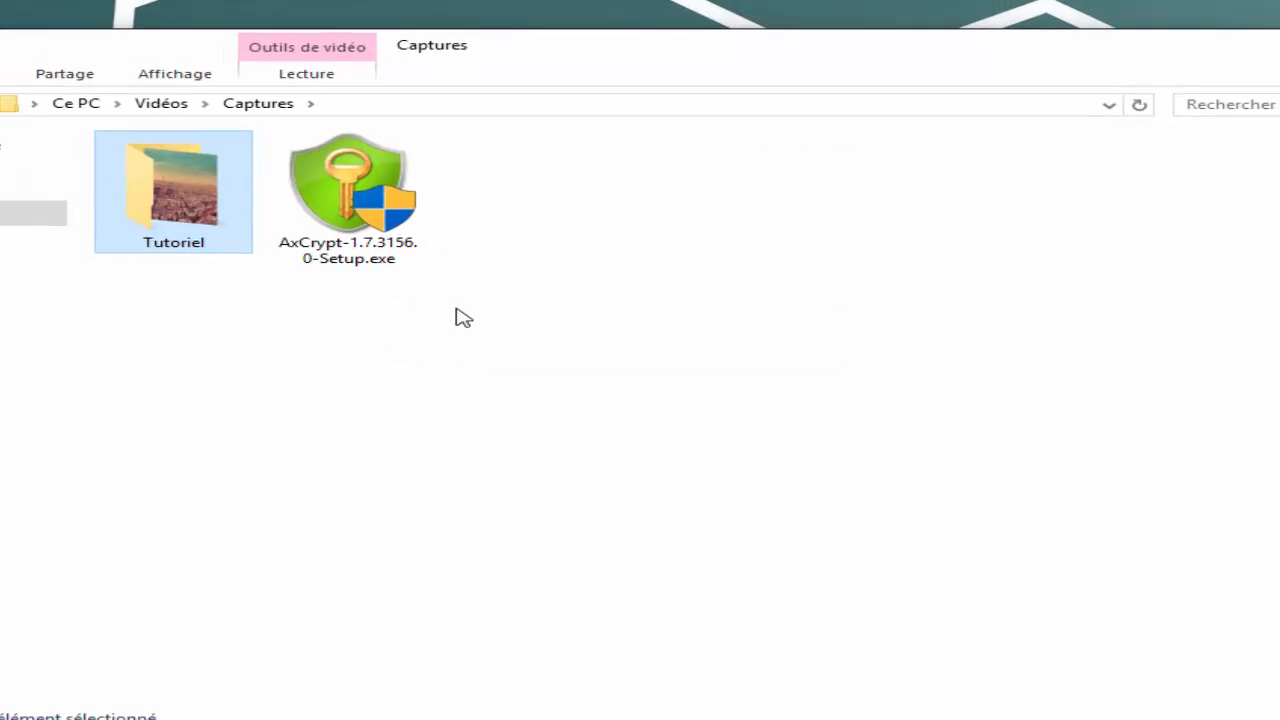
{"action": "left_click", "coordinate": [463, 317]}
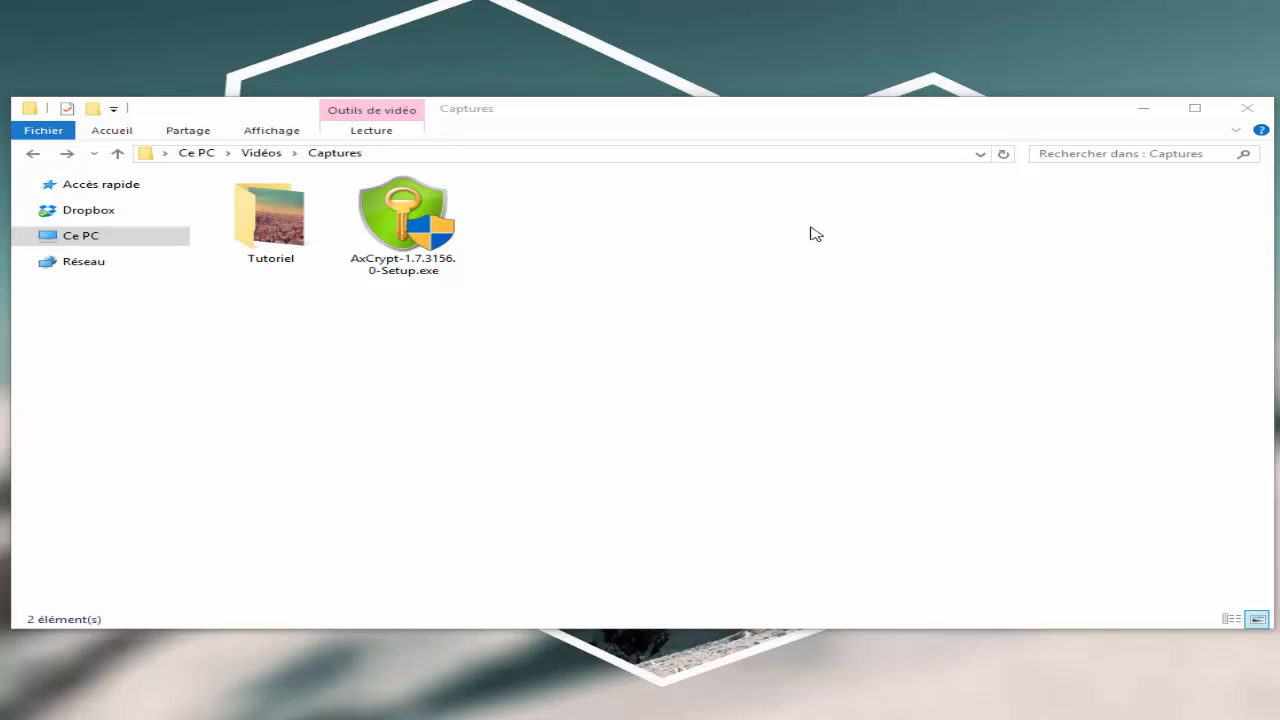
- Paste the copied image wallhaven-25.jpg into the Captures folder and delete the Tutoriel folder
{"action": "left_click", "coordinate": [819, 340]}
{"action": "key", "text": "ctrl+v"}
{"action": "left_click", "coordinate": [291, 250]}
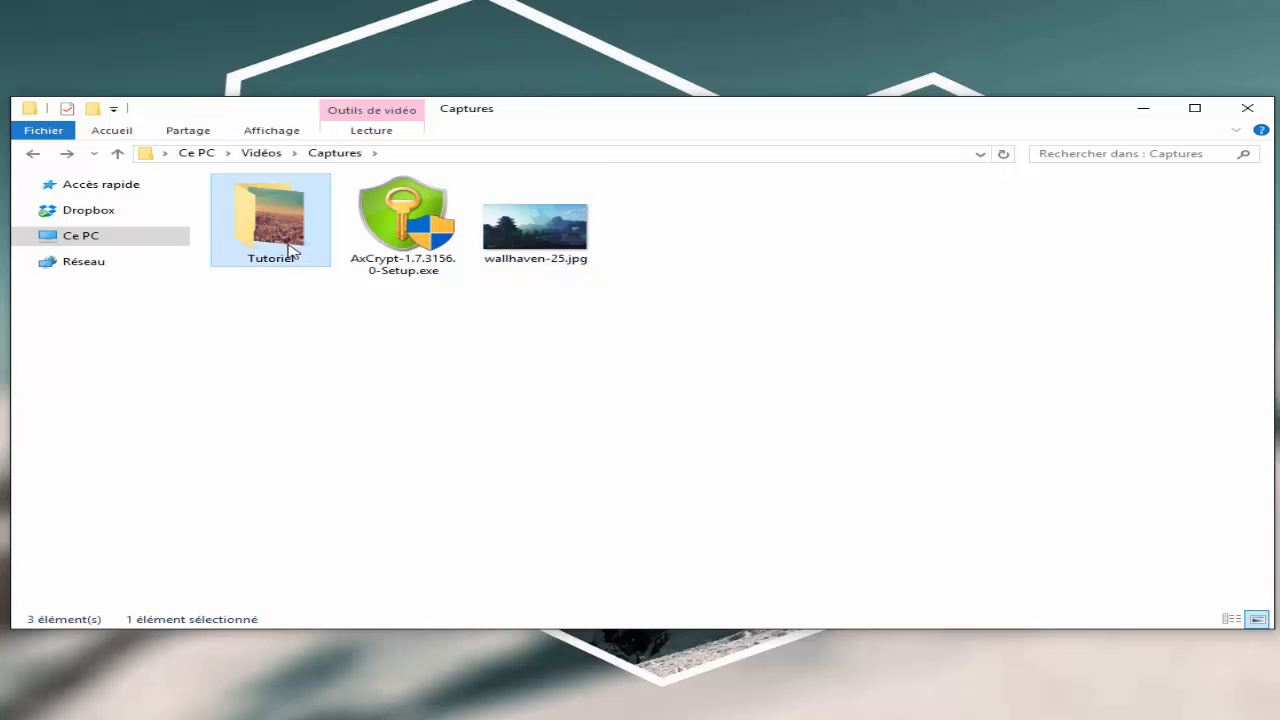
{"action": "key", "text": "Delete"}
{"action": "key", "text": "Return"}
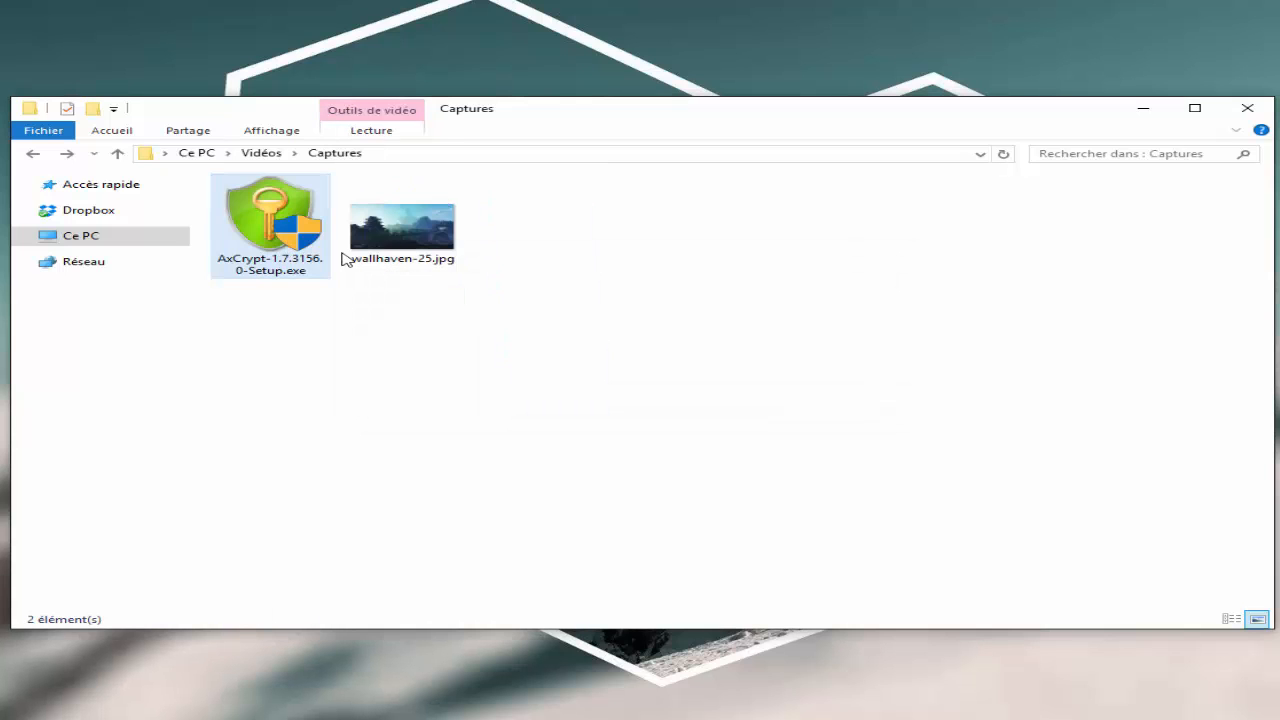
- View the image wallhaven-25.jpg in Photos and close it again
{"action": "double_click", "coordinate": [413, 228]}
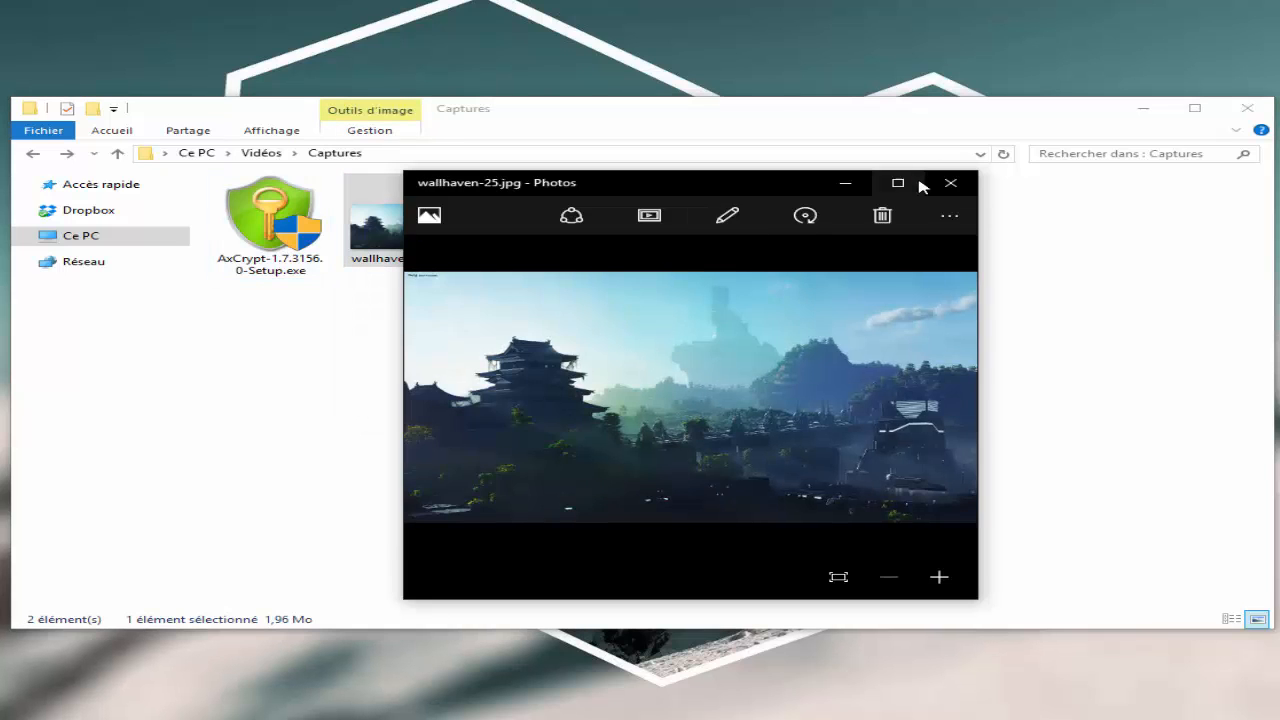
{"action": "left_click", "coordinate": [952, 180]}
- Generate an AxCrypt key file and save it as Mon fichier-clef.txt in the Captures folder, accepting the storage warnings
{"action": "right_click", "coordinate": [125, 68]}
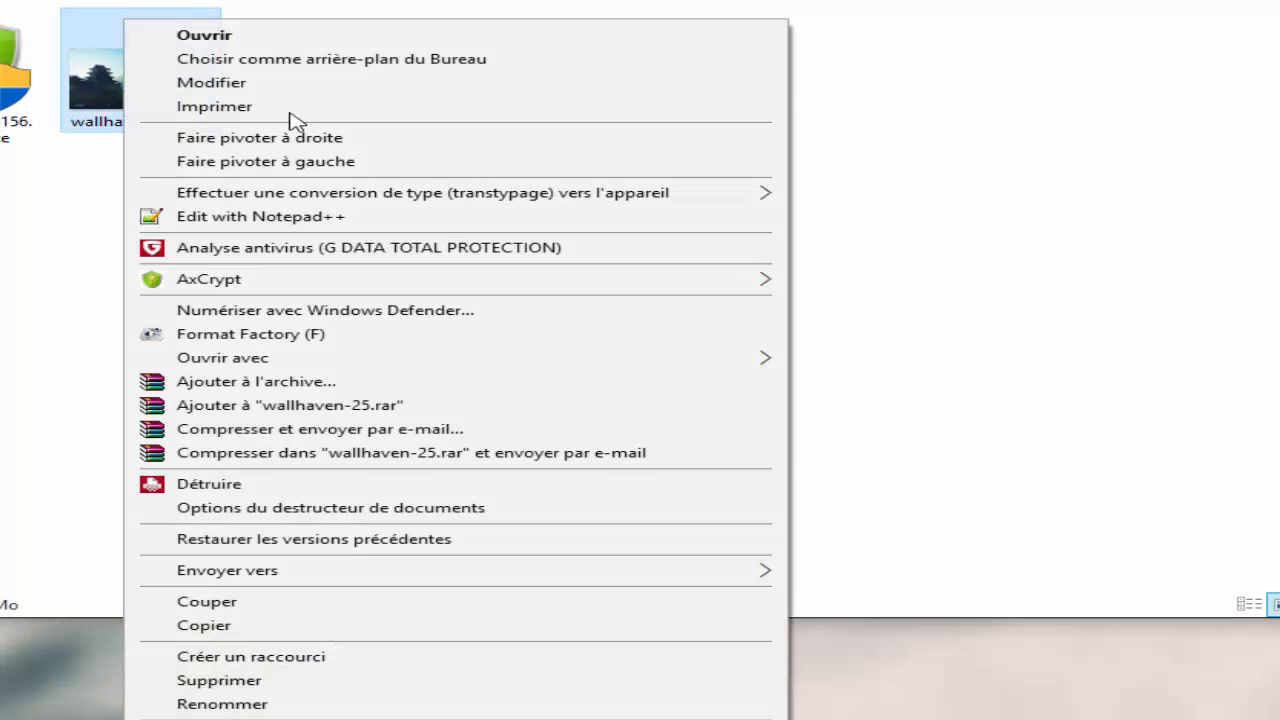
{"action": "mouse_move", "coordinate": [355, 281]}
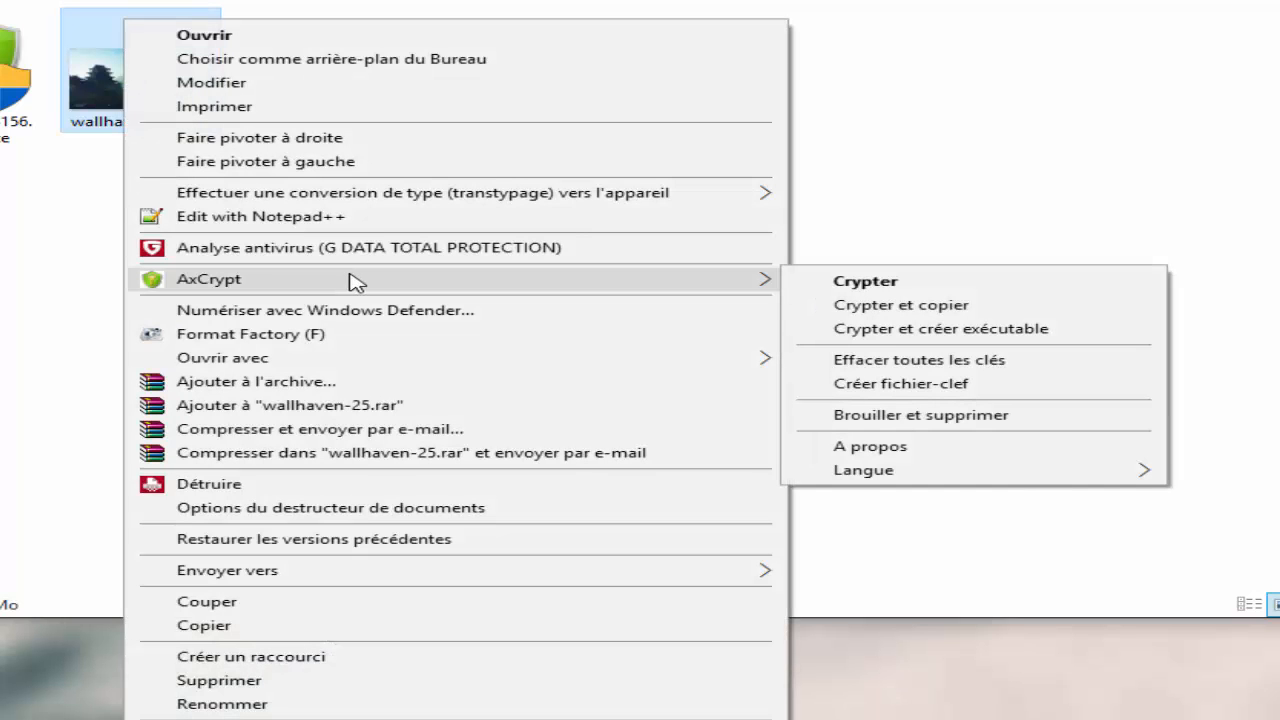
{"action": "left_click", "coordinate": [984, 393]}
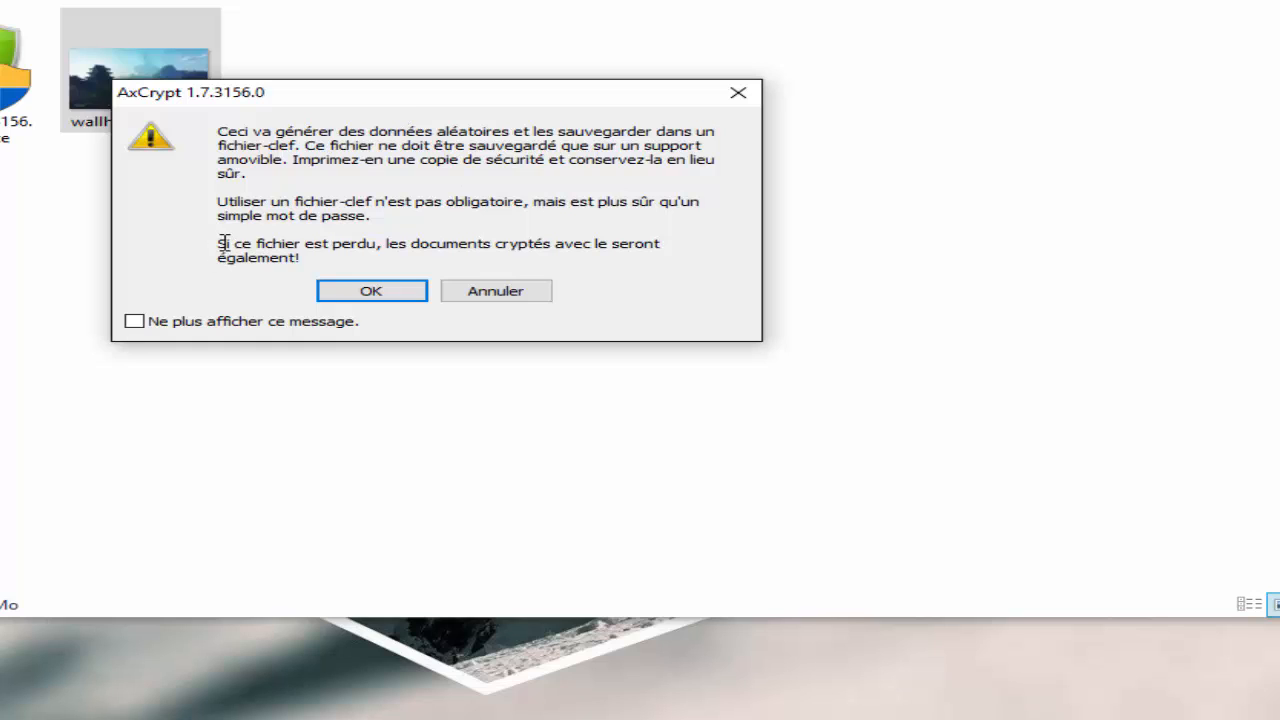
{"action": "left_click_drag", "start_coordinate": [224, 243], "coordinate": [516, 247]}
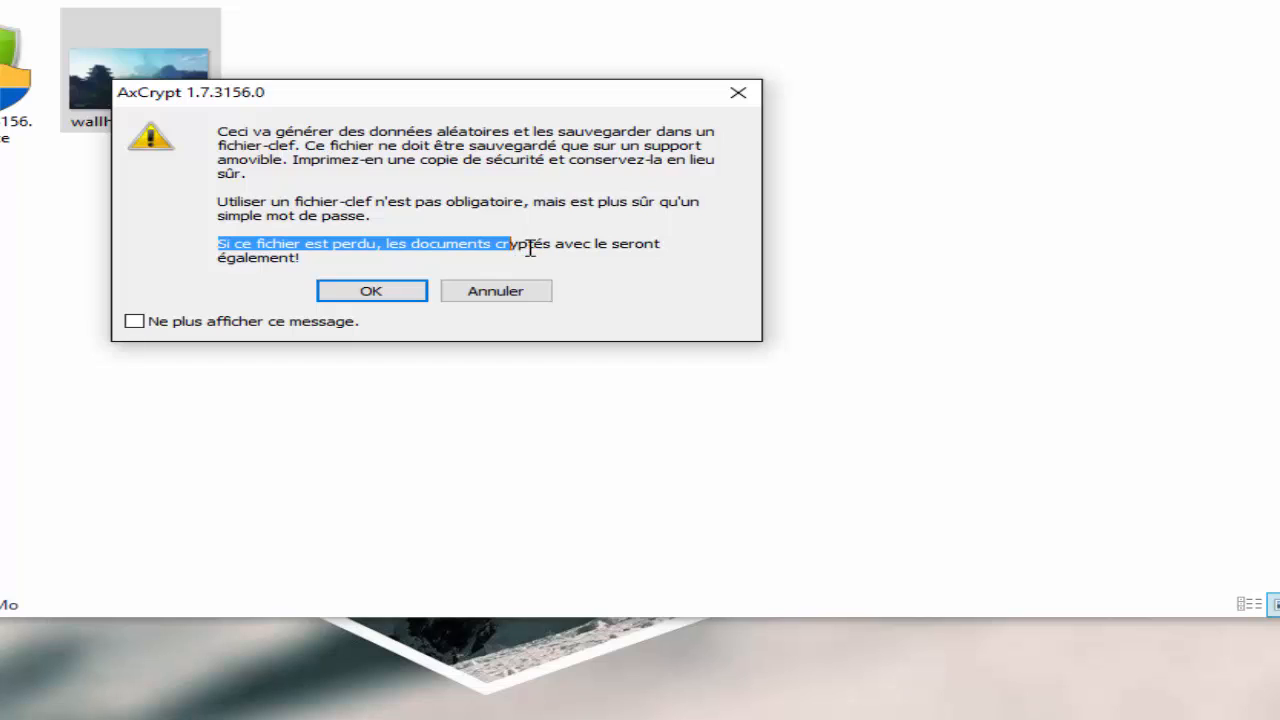
{"action": "left_click", "coordinate": [538, 245]}
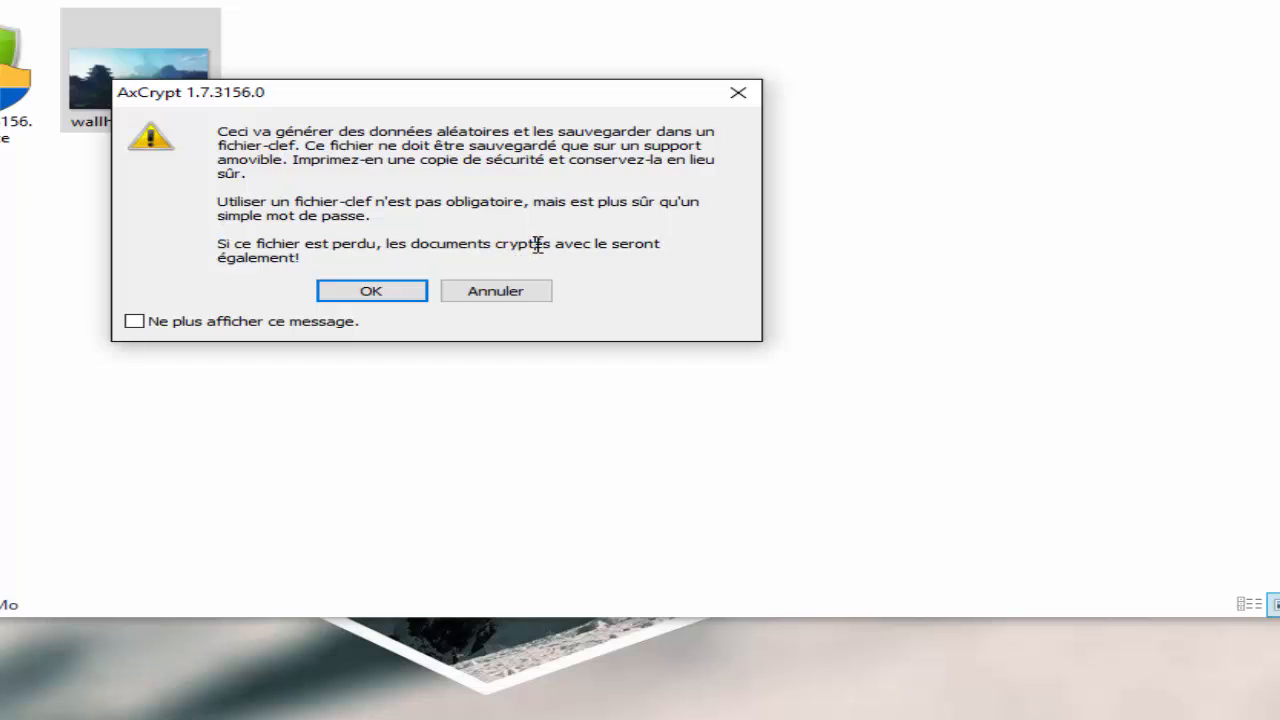
{"action": "left_click", "coordinate": [350, 295]}
{"action": "left_click_drag", "start_coordinate": [632, 200], "coordinate": [449, 54]}
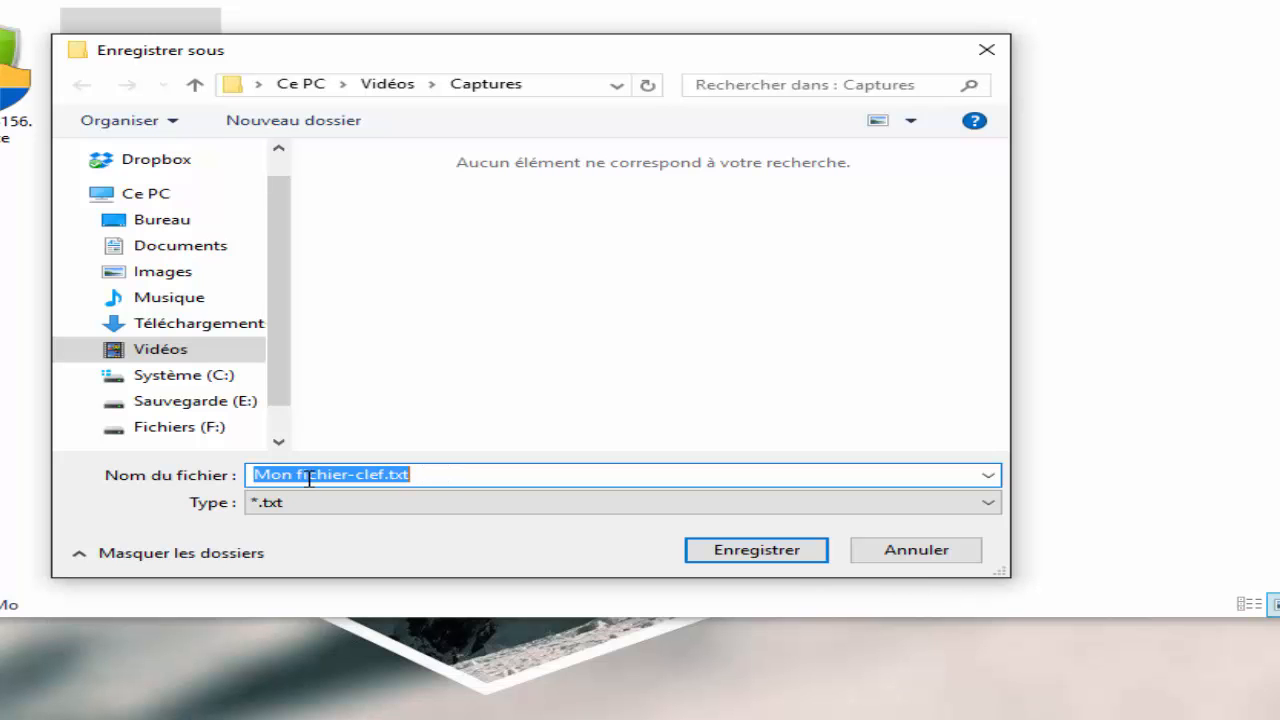
{"action": "left_click", "coordinate": [774, 556]}
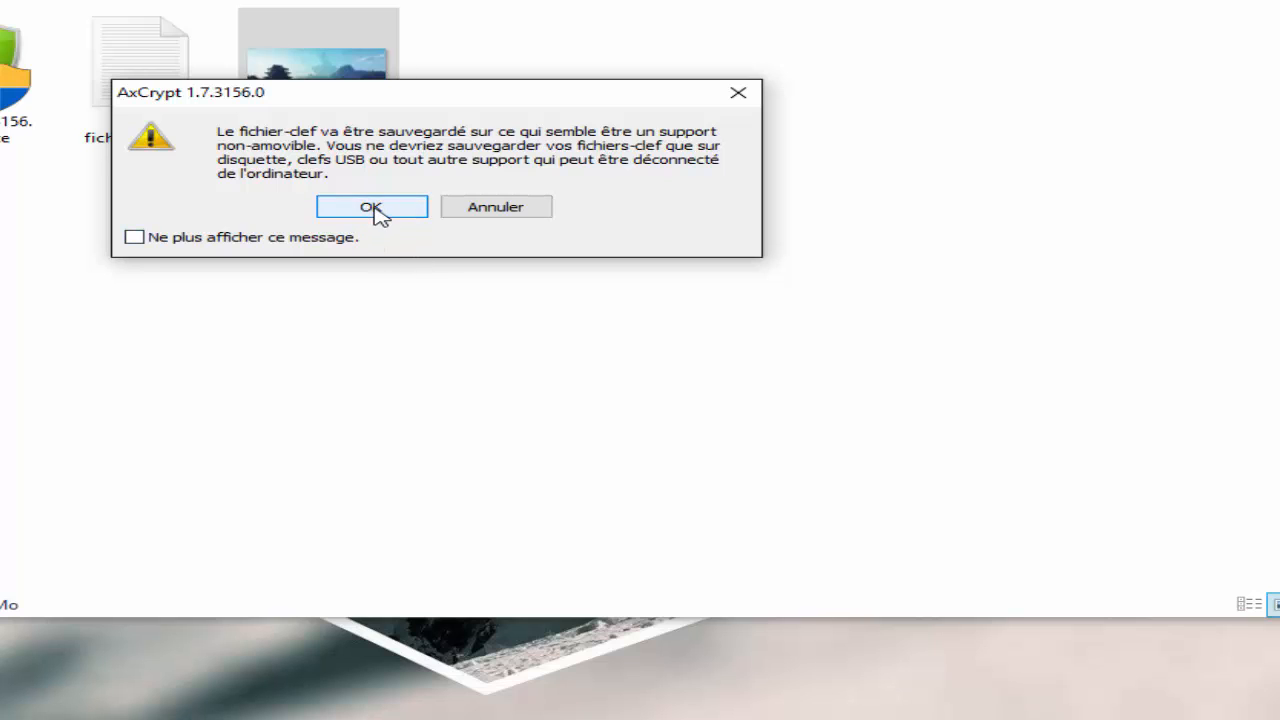
{"action": "left_click", "coordinate": [371, 208]}
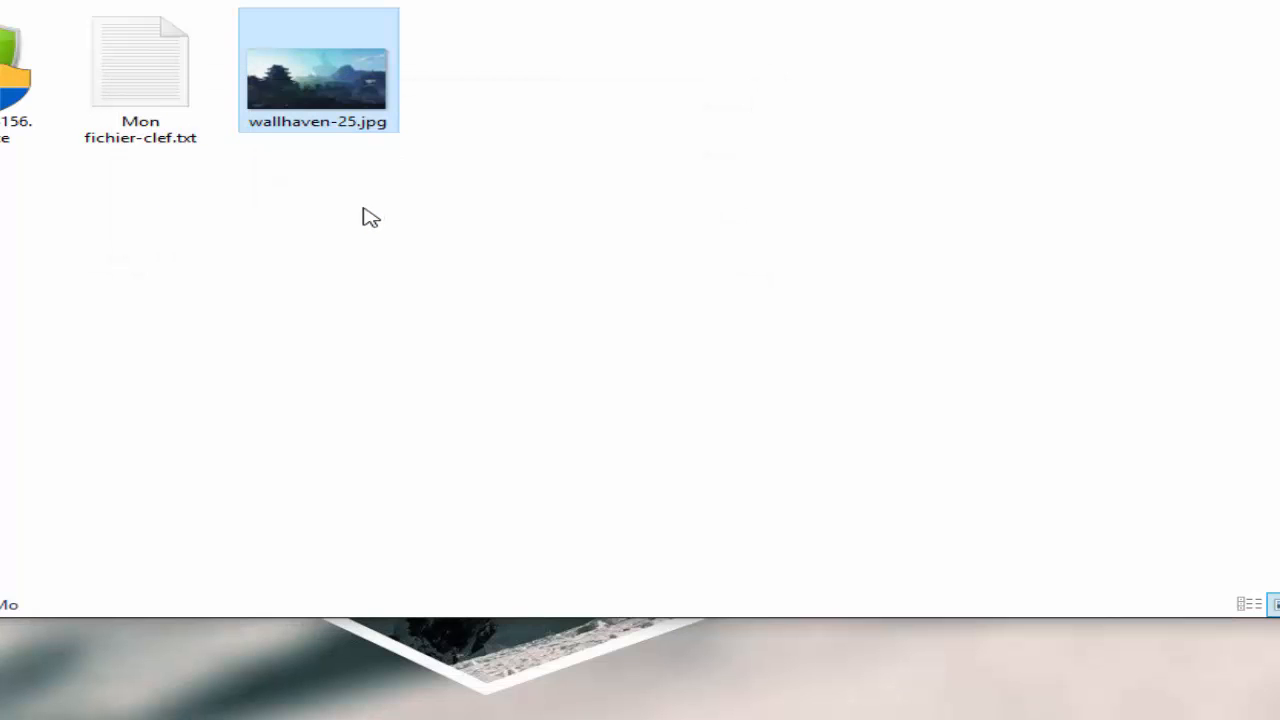
- Open Mon fichier-clef.txt in Notepad to examine the generated key, and close it again
{"action": "left_click", "coordinate": [140, 72]}
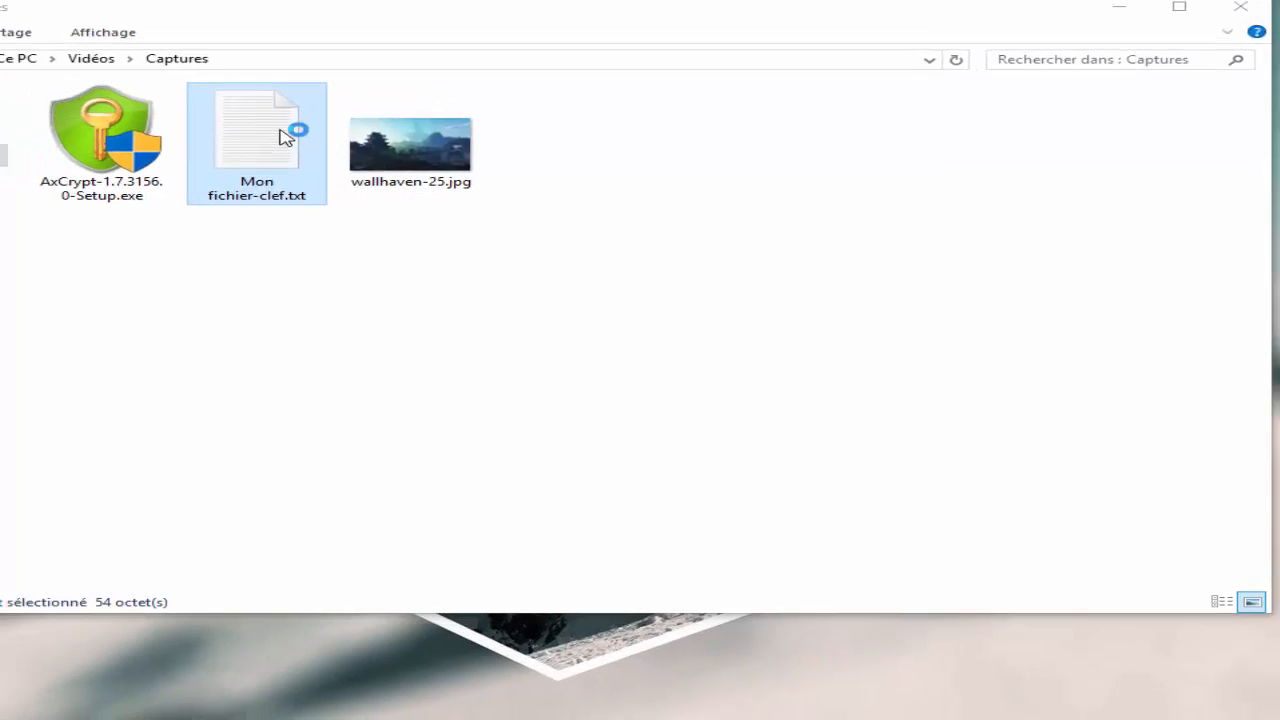
{"action": "double_click", "coordinate": [285, 137]}
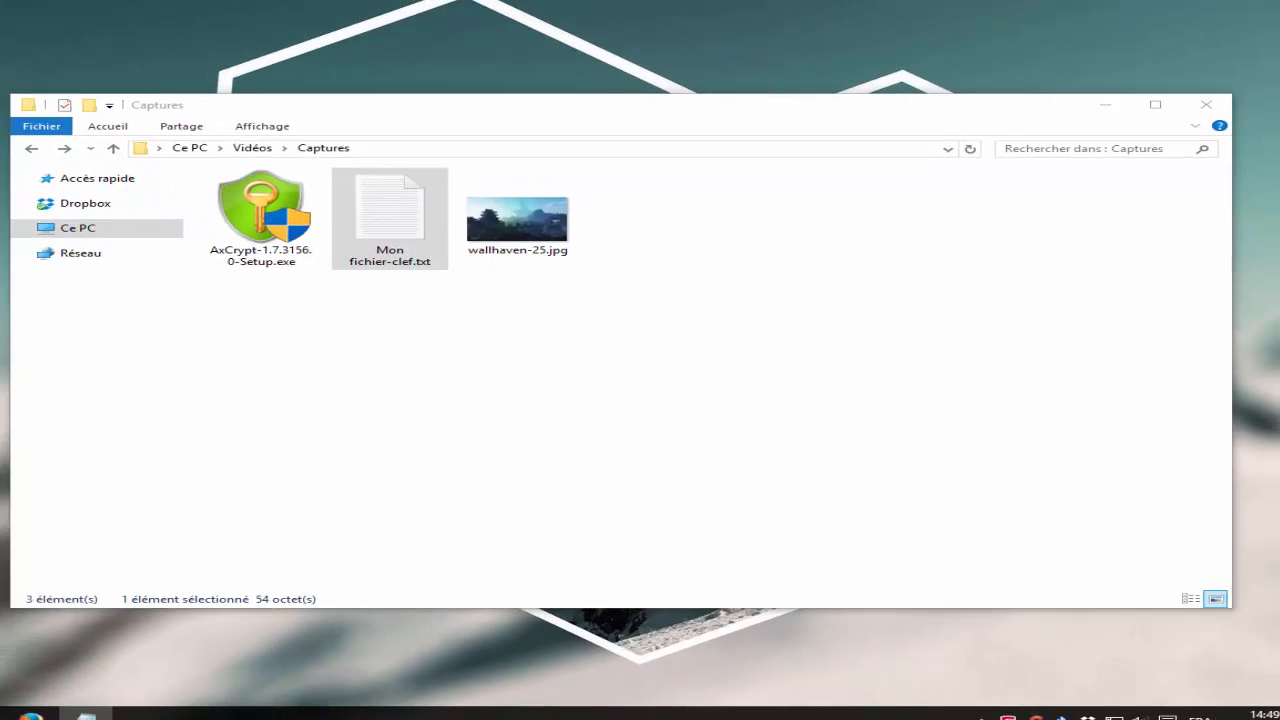
{"action": "left_click_drag", "start_coordinate": [689, 125], "coordinate": [646, 141]}
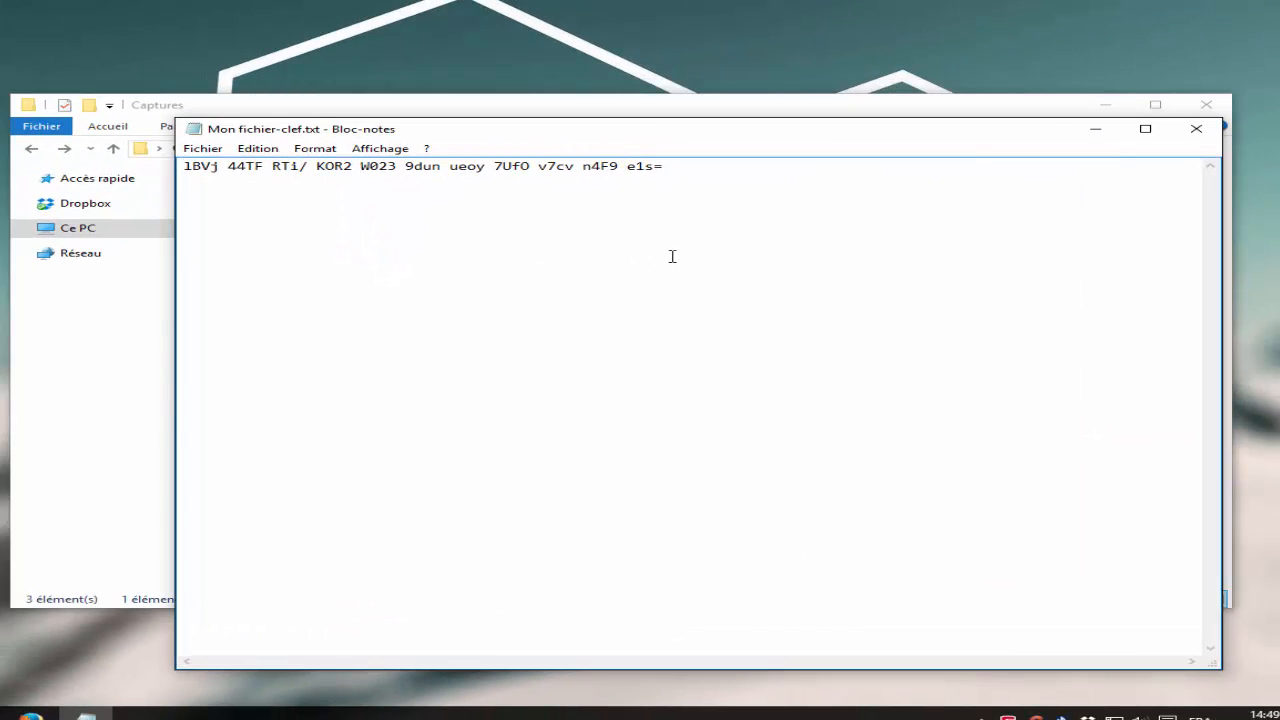
{"action": "left_click", "coordinate": [1198, 131]}
{"action": "left_click", "coordinate": [500, 340]}
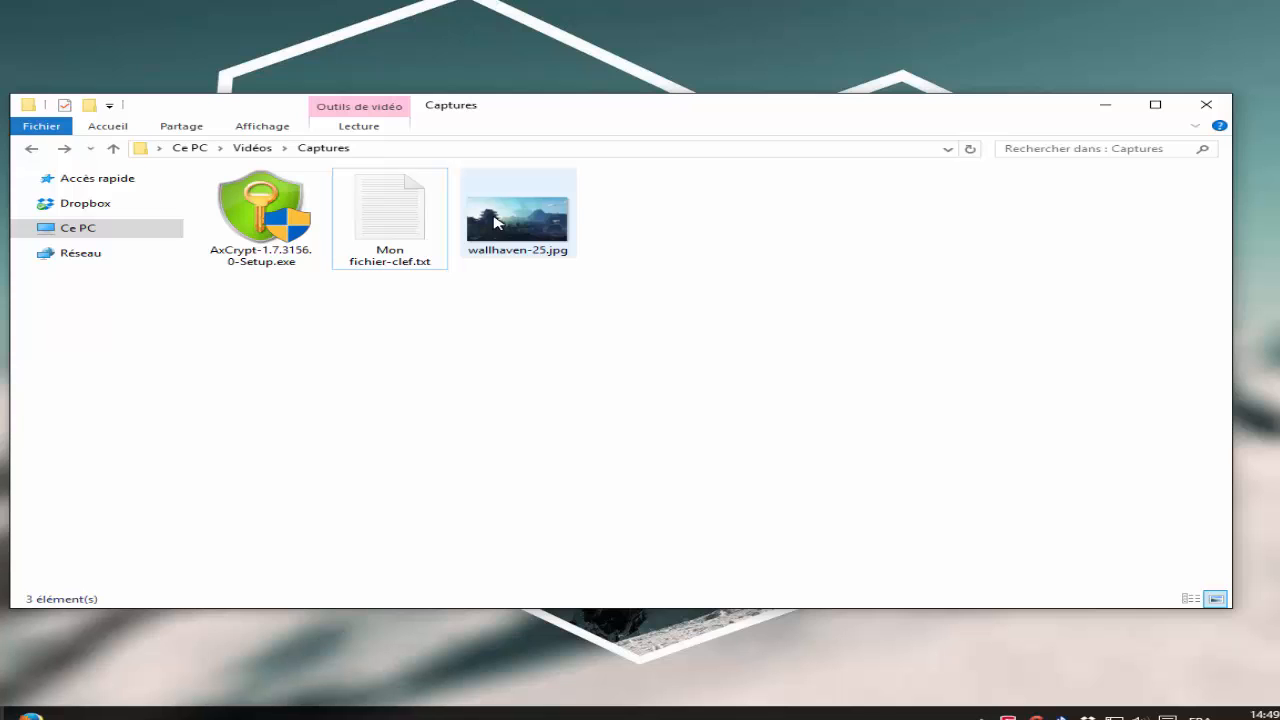
- Encrypt wallhaven-25.jpg with AxCrypt using Mon fichier-clef.txt as the key file, leaving the typed key empty
{"action": "right_click", "coordinate": [497, 222]}
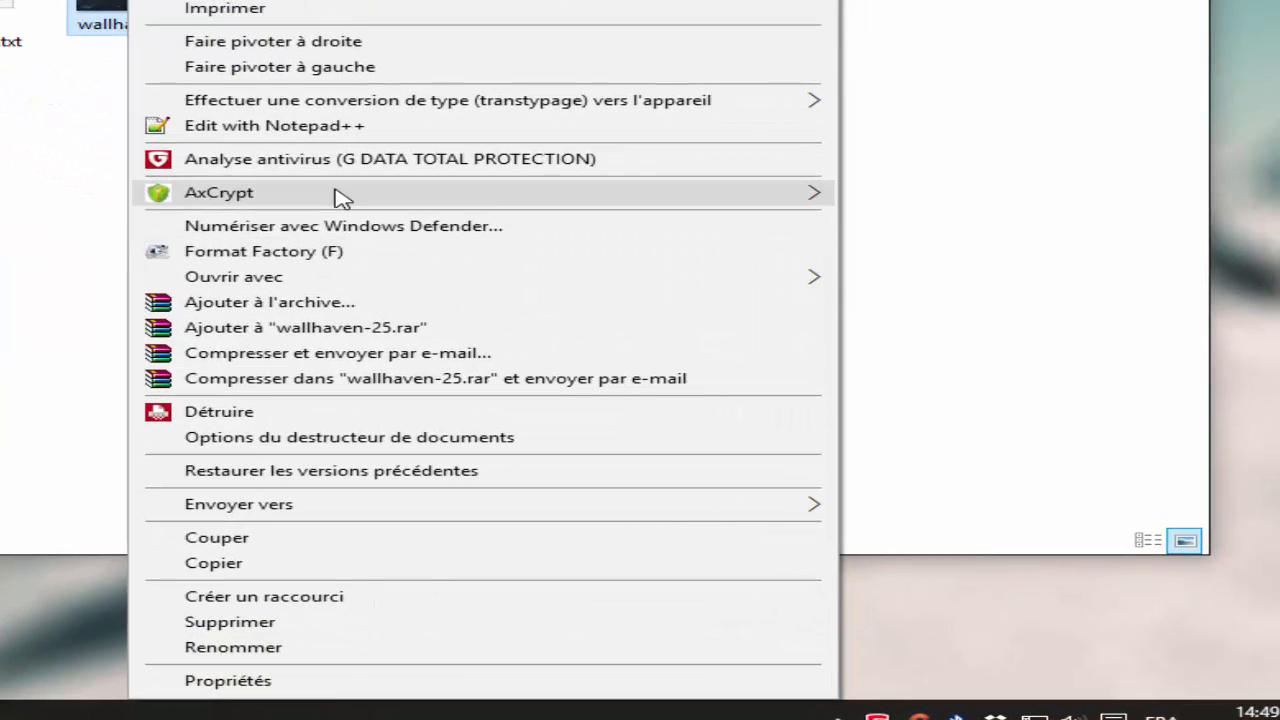
{"action": "mouse_move", "coordinate": [340, 196]}
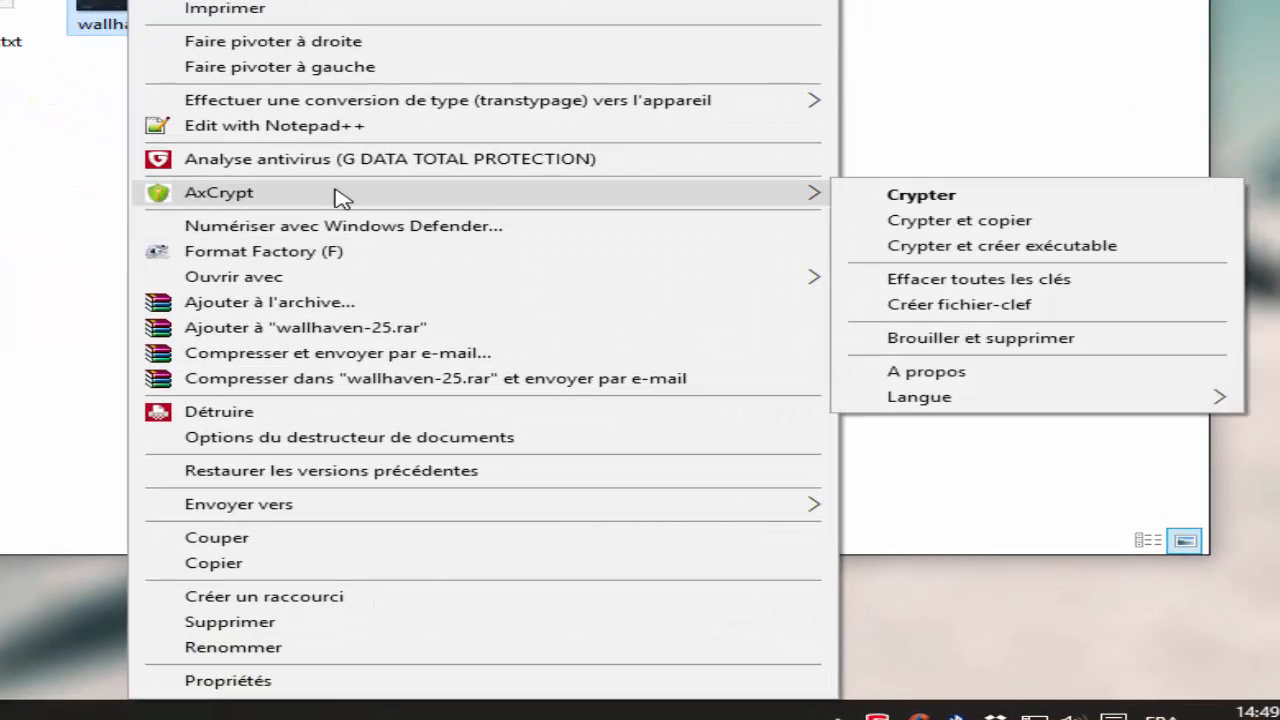
{"action": "left_click", "coordinate": [973, 203]}
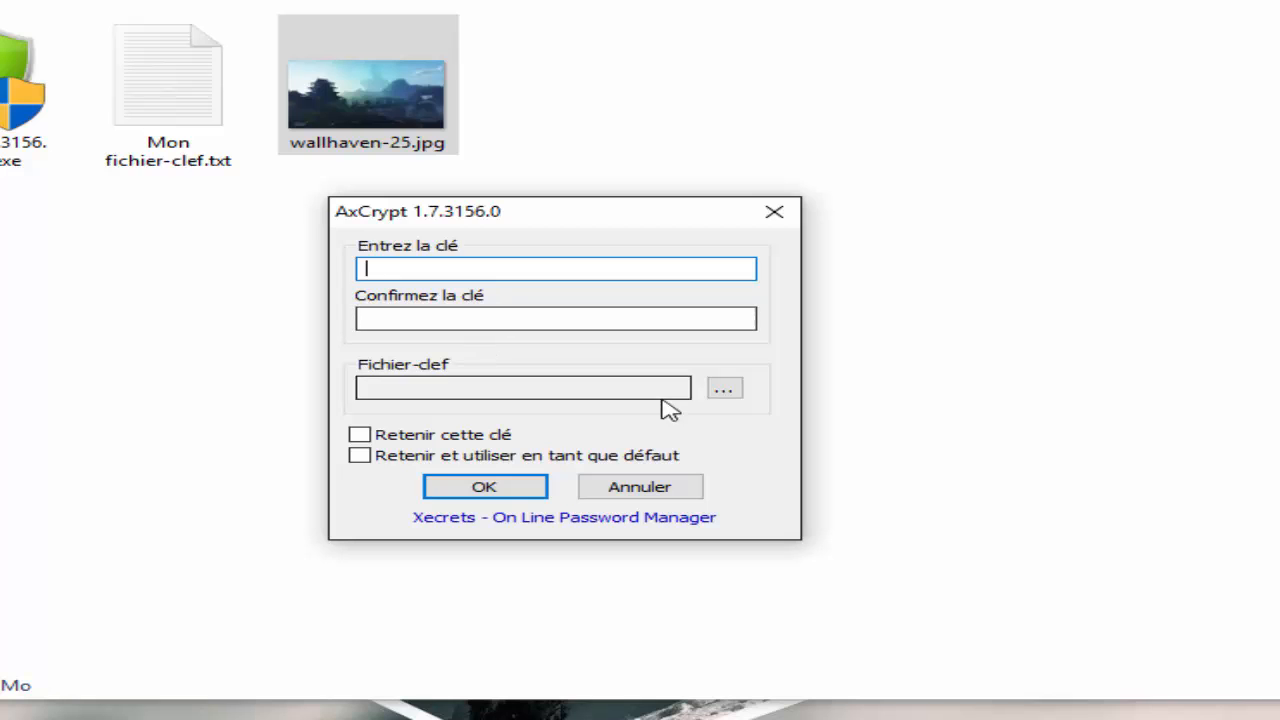
{"action": "left_click", "coordinate": [727, 392]}
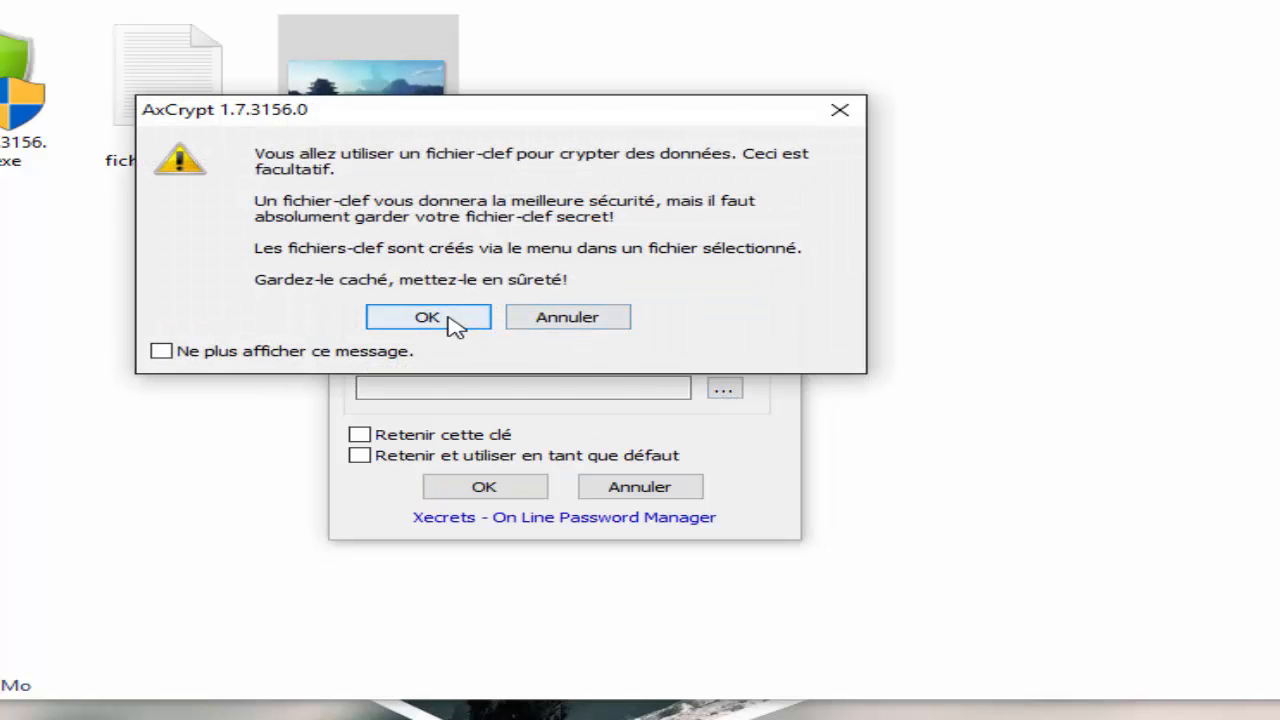
{"action": "left_click_drag", "start_coordinate": [337, 120], "coordinate": [753, 251]}
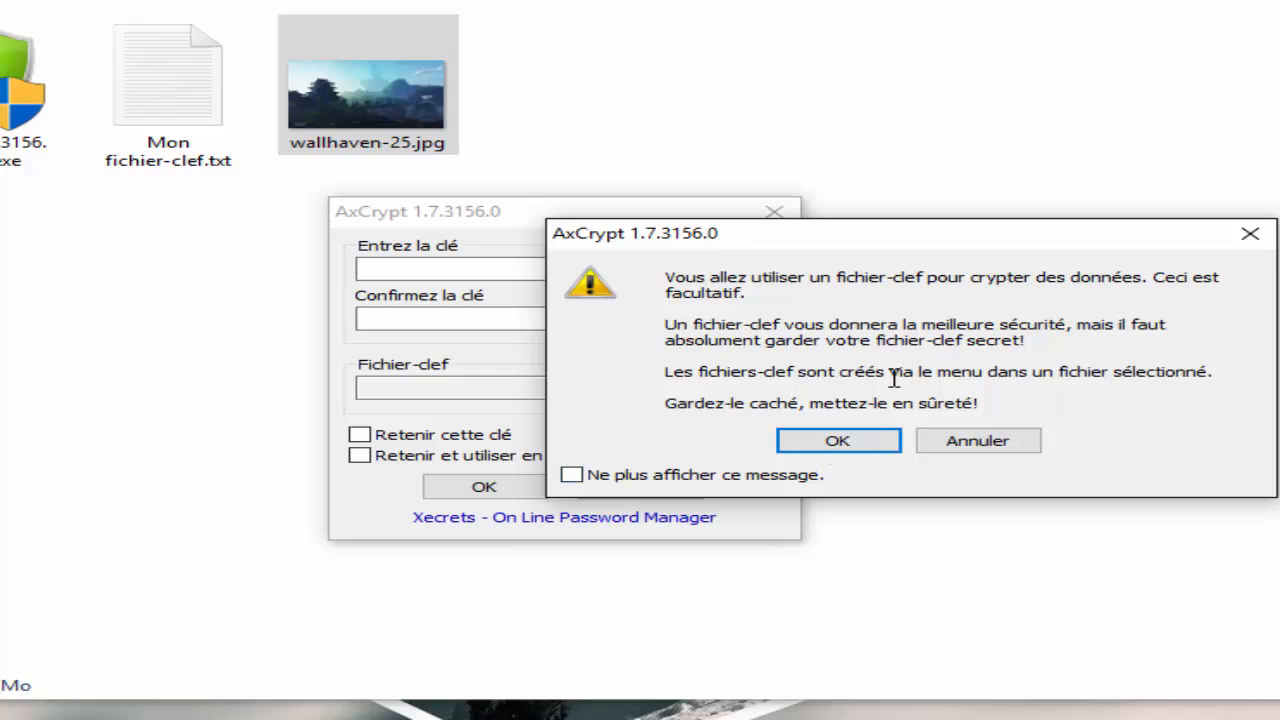
{"action": "left_click", "coordinate": [830, 440]}
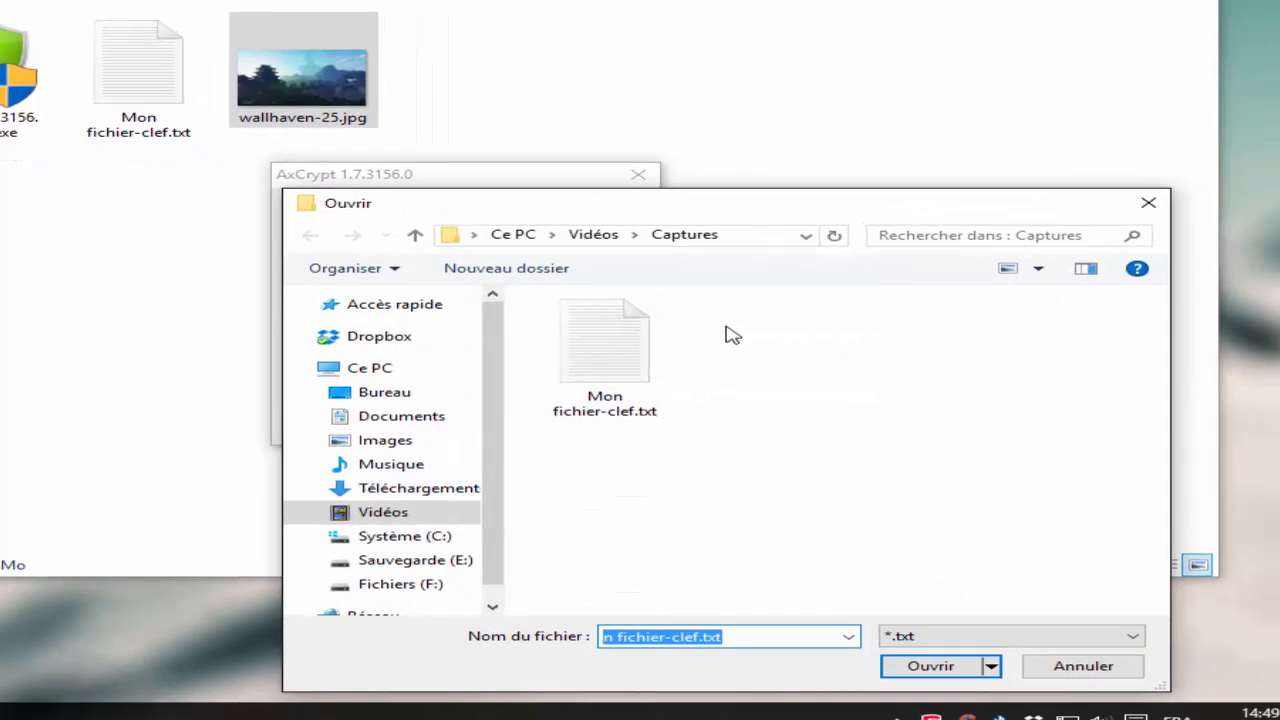
{"action": "left_click", "coordinate": [640, 366]}
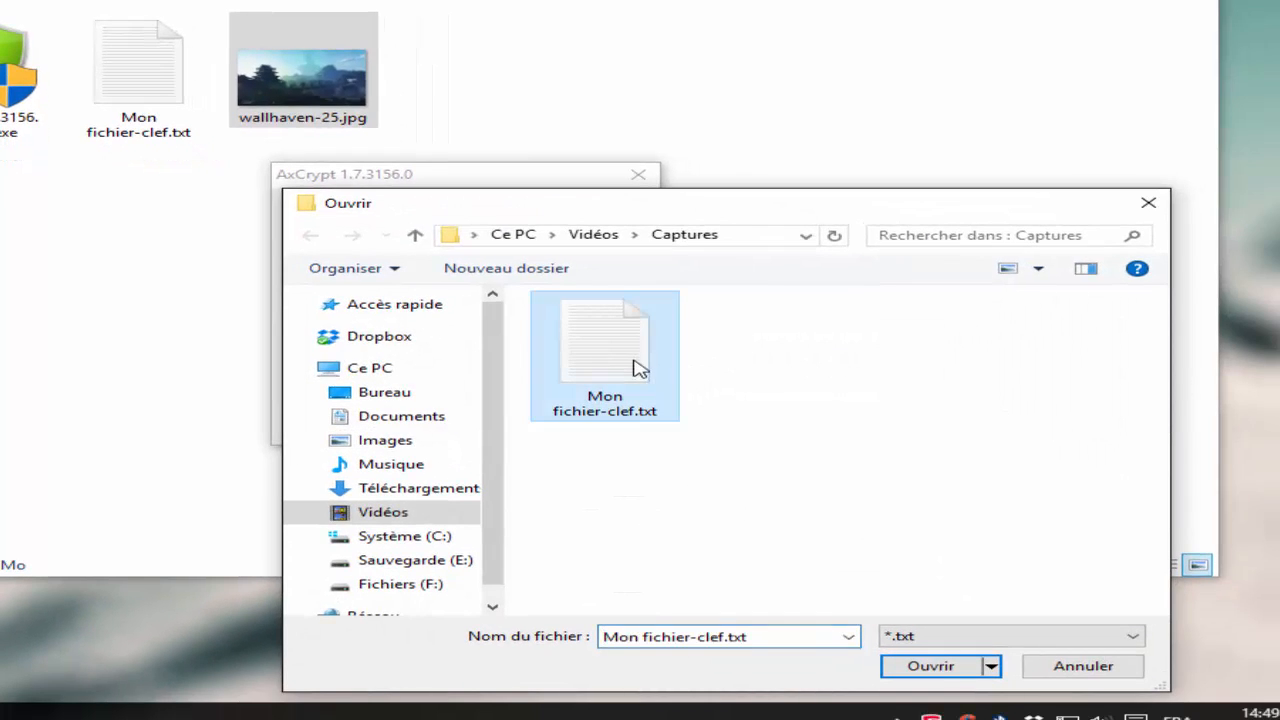
{"action": "left_click", "coordinate": [930, 666]}
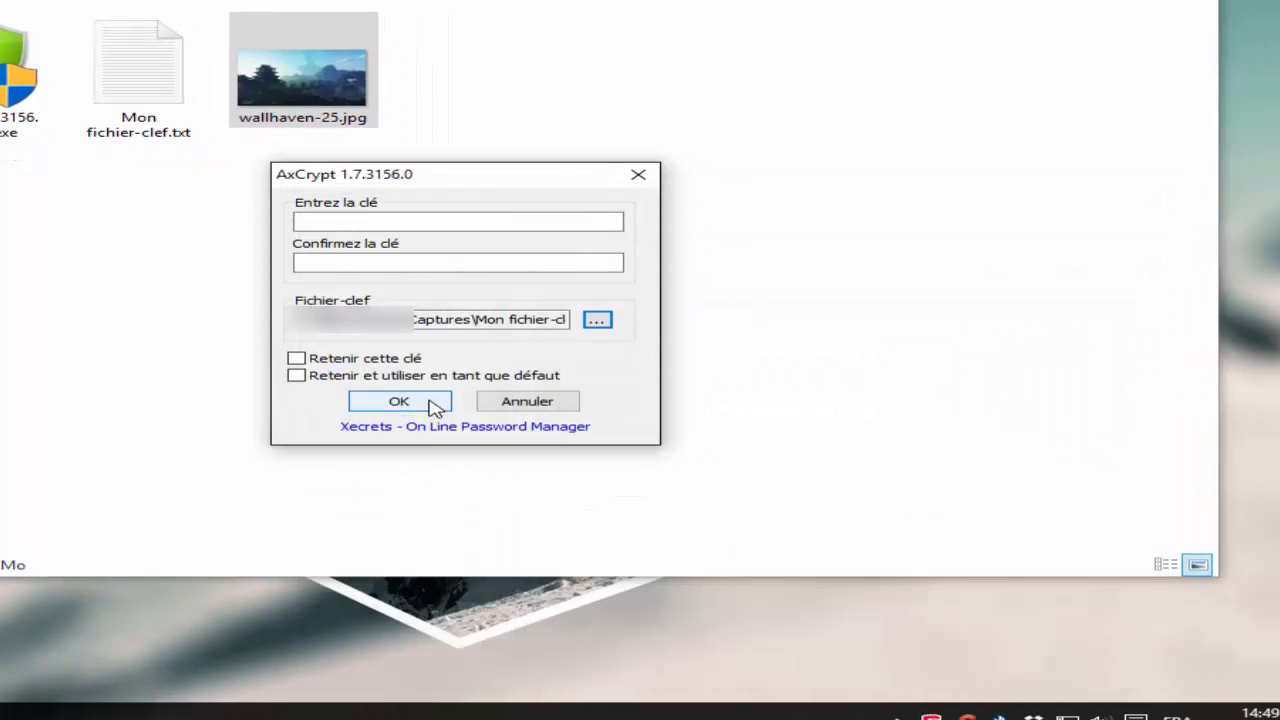
{"action": "left_click", "coordinate": [433, 405]}
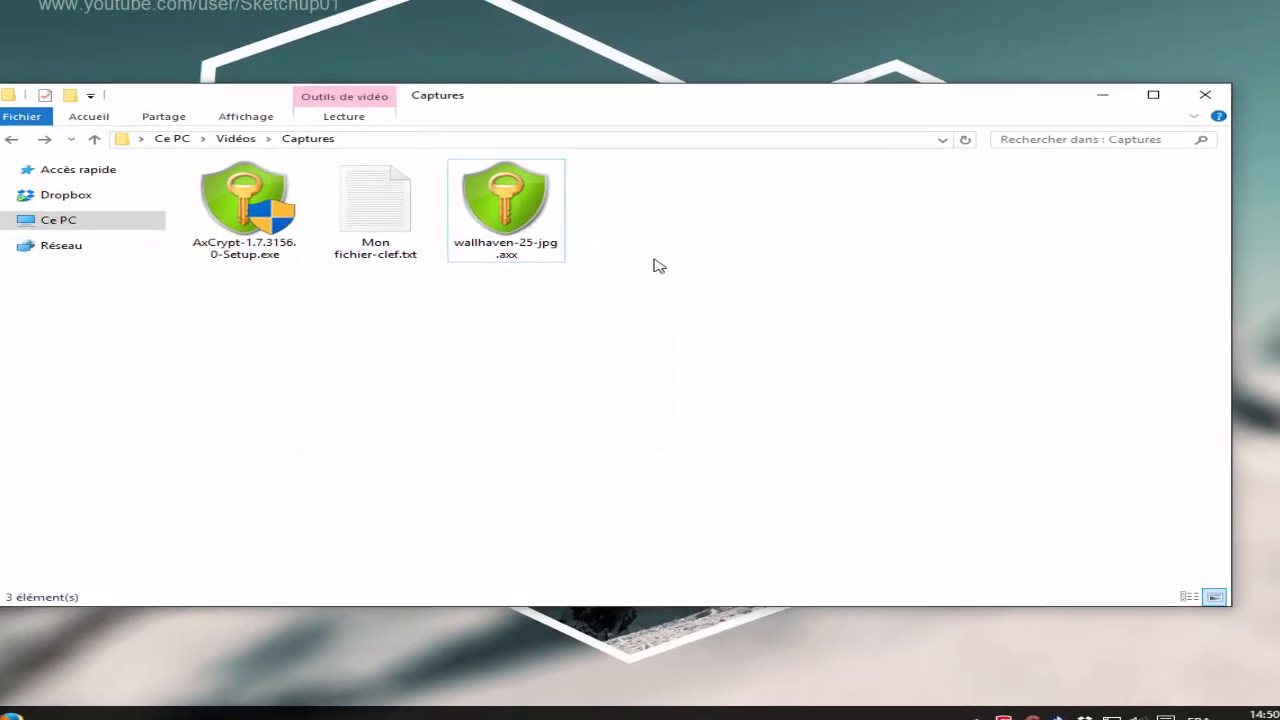
- Remove Mon fichier-clef.txt from the Captures folder and try to open wallhaven-25-jpg.axx with that key file, dismissing the resulting message
{"action": "left_click", "coordinate": [392, 242]}
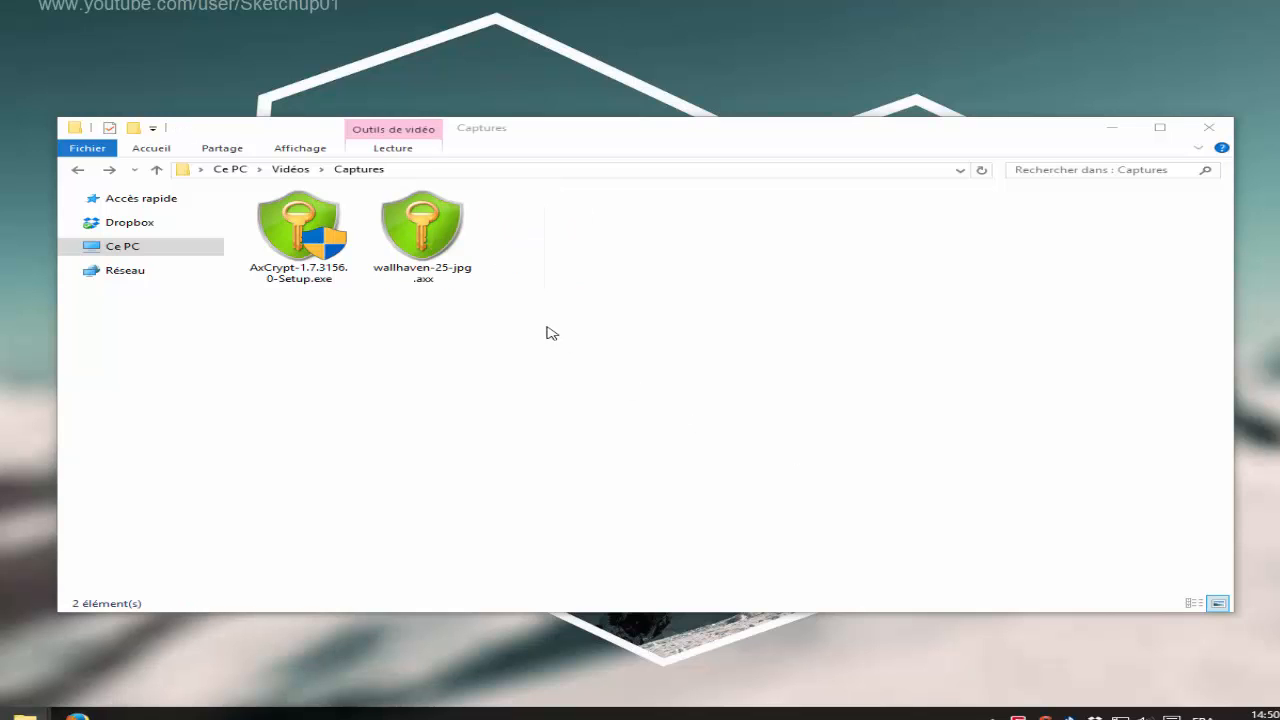
{"action": "left_click", "coordinate": [435, 222]}
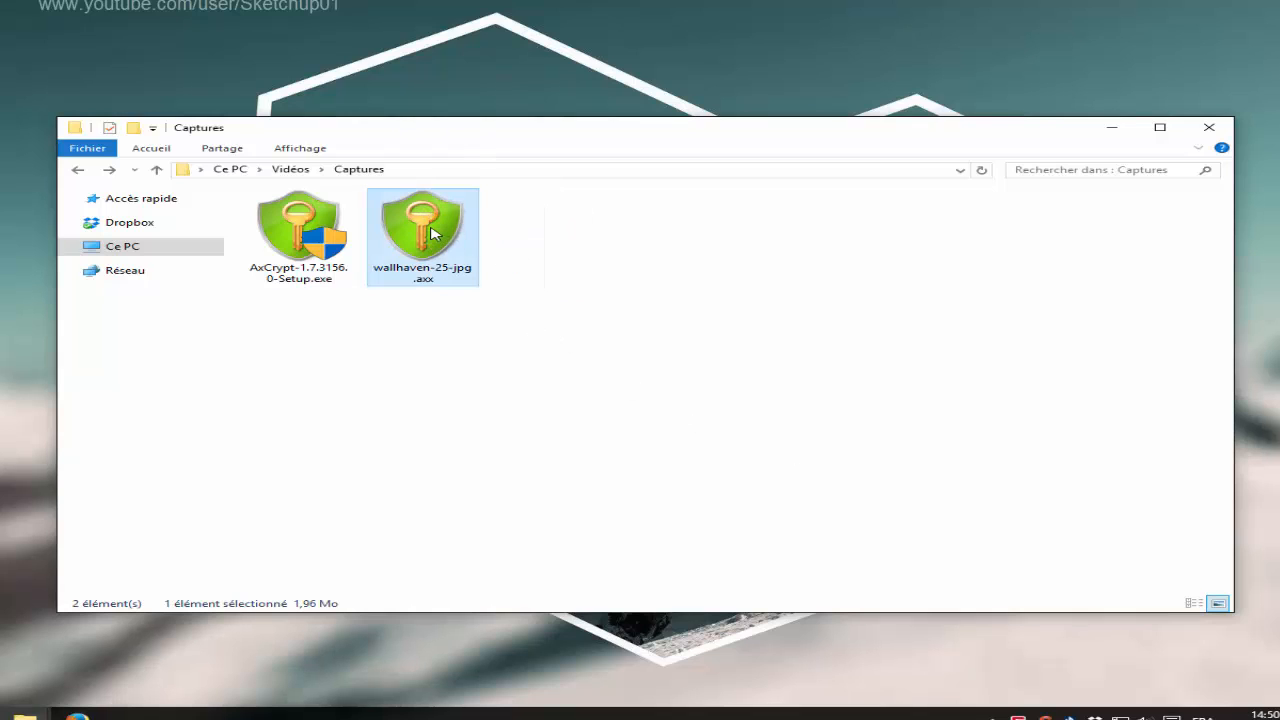
{"action": "double_click", "coordinate": [435, 235]}
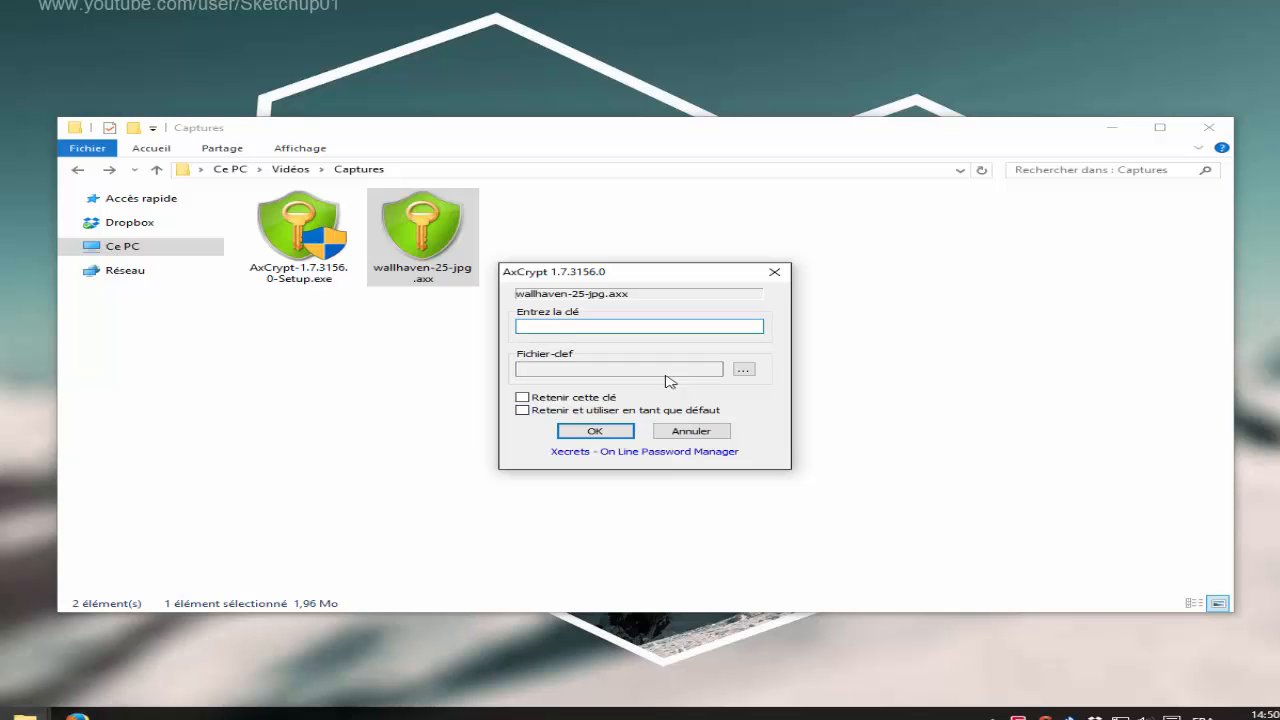
{"action": "left_click", "coordinate": [745, 370]}
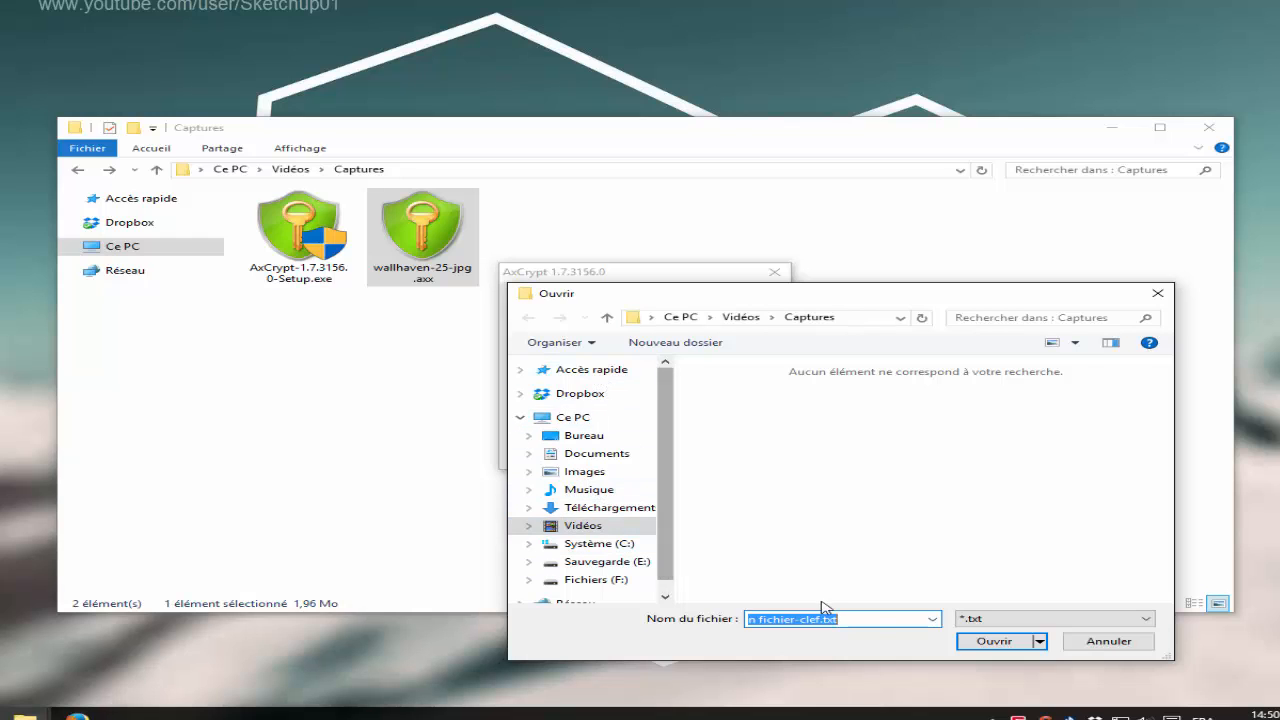
{"action": "left_click", "coordinate": [990, 641]}
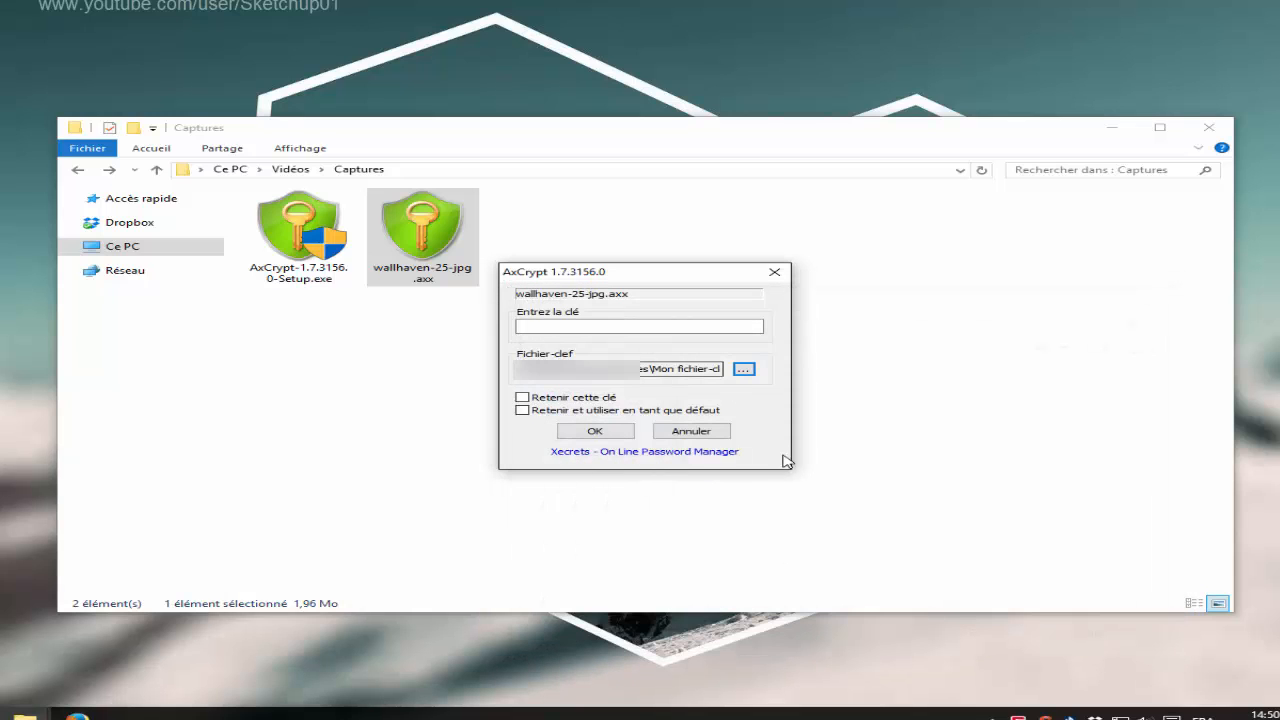
{"action": "left_click", "coordinate": [620, 434]}
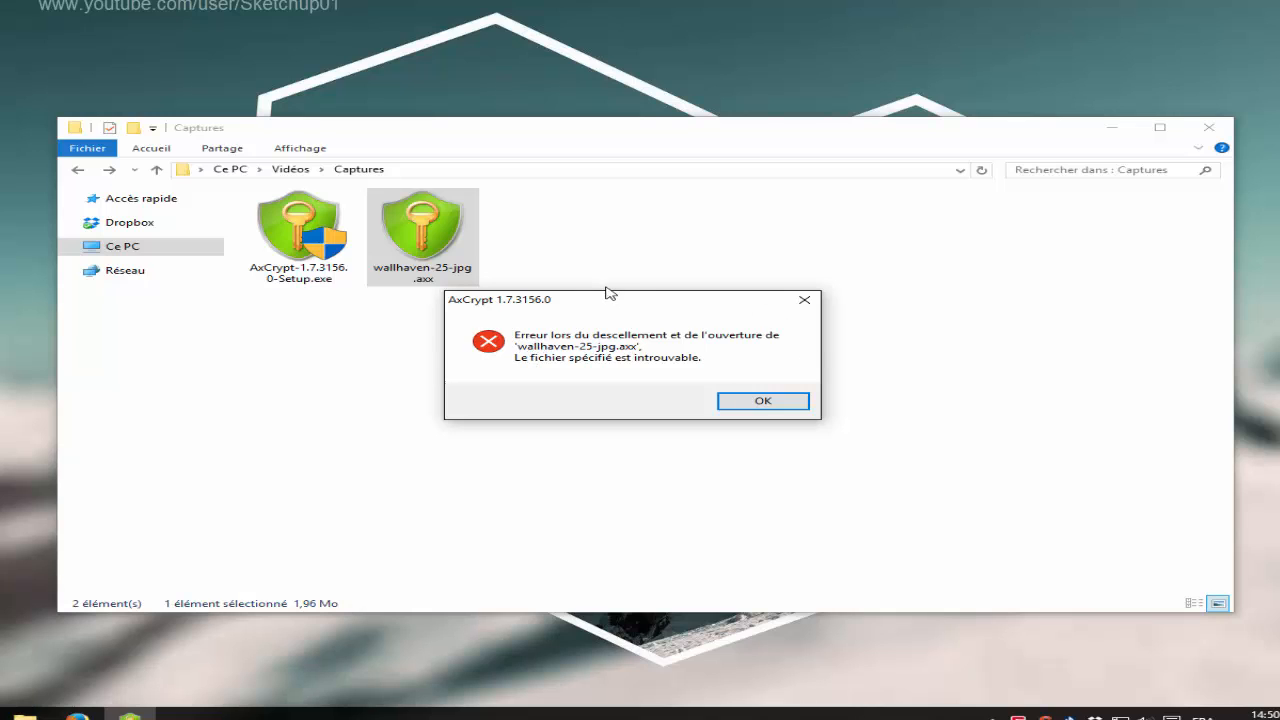
{"action": "left_click", "coordinate": [751, 400]}
- Open wallhaven-25-jpg.axx using Mon fichier-clef.txt from the Captures folder as the key file, view the image in Photos and close it
{"action": "right_click", "coordinate": [408, 224]}
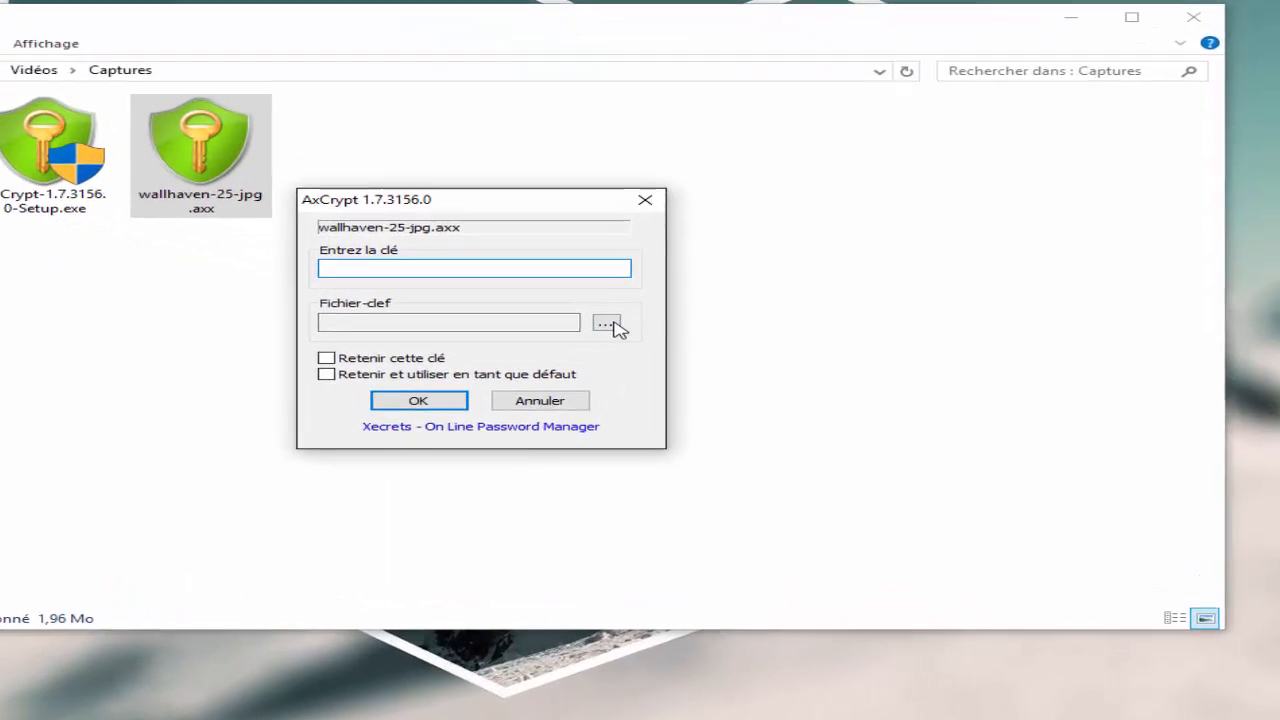
{"action": "left_click", "coordinate": [610, 328]}
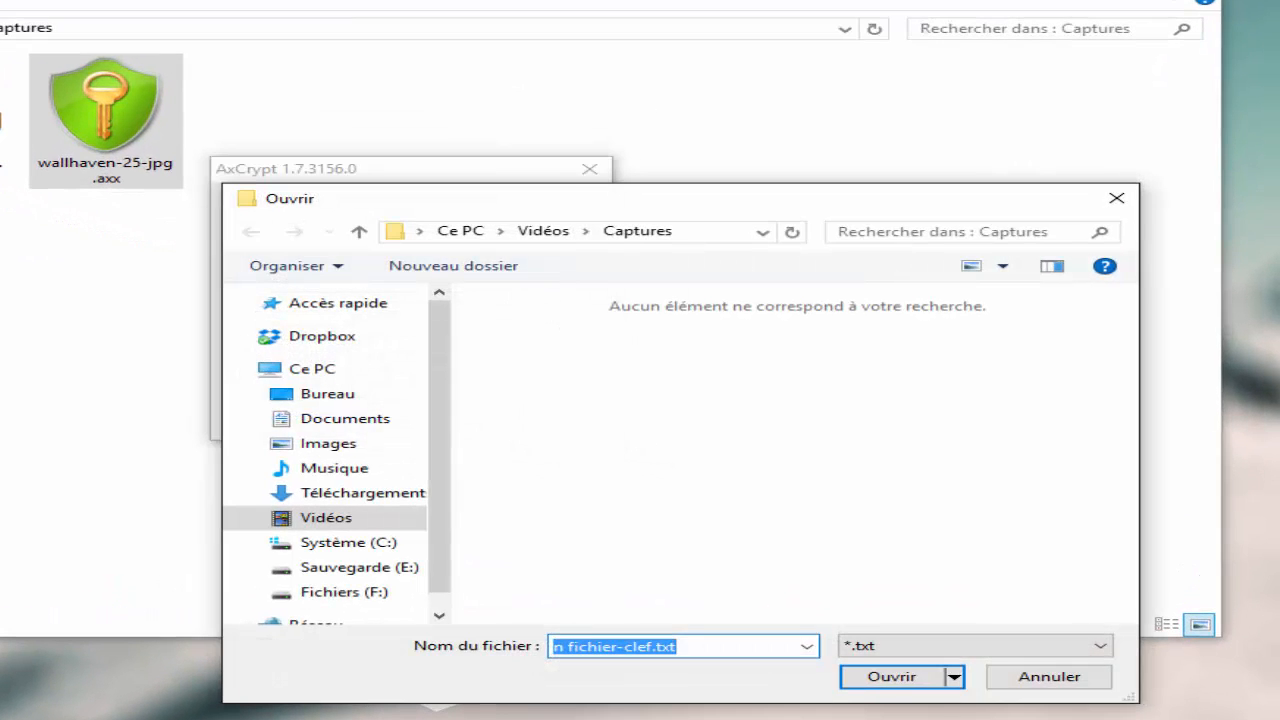
{"action": "key", "text": "BackSpace"}
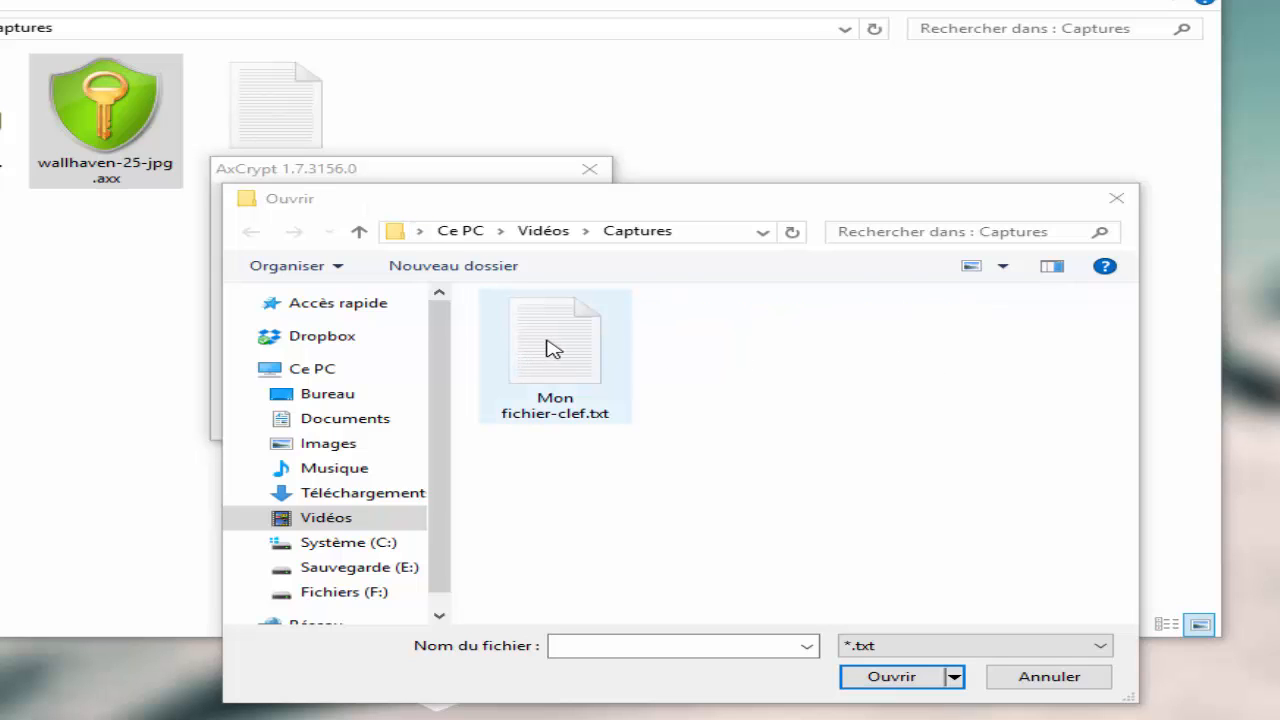
{"action": "left_click", "coordinate": [563, 348]}
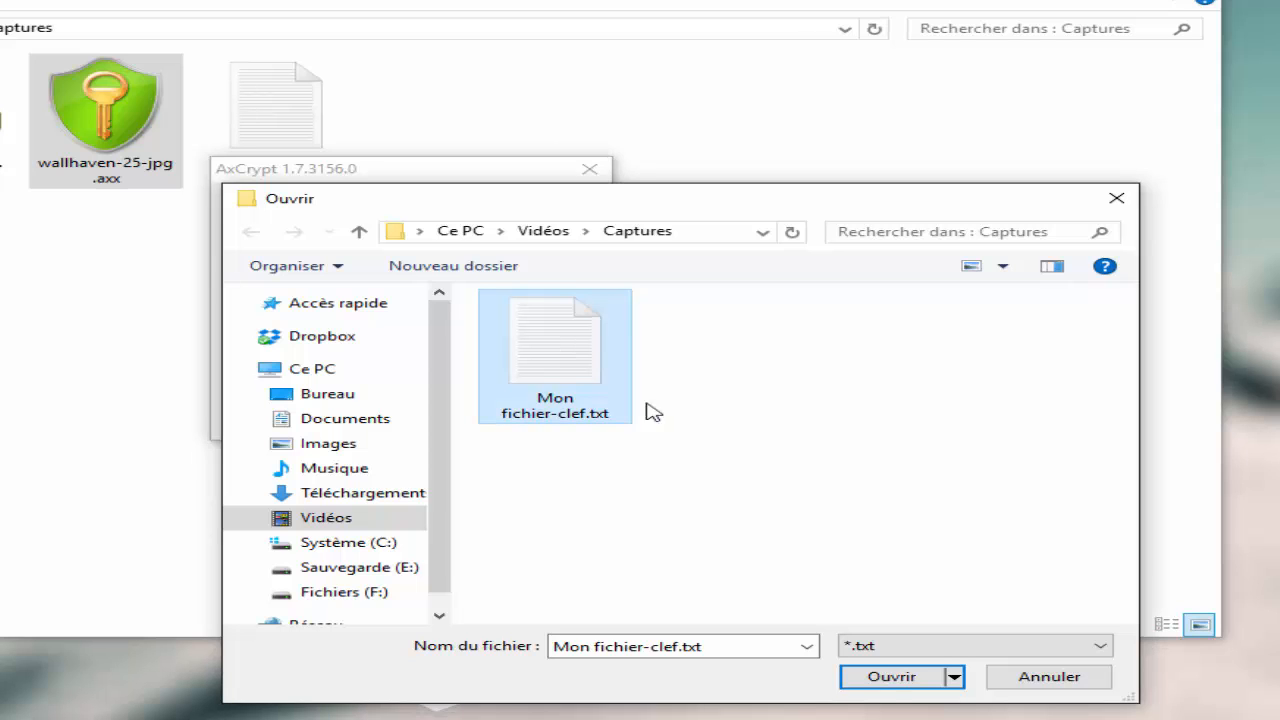
{"action": "left_click", "coordinate": [889, 686]}
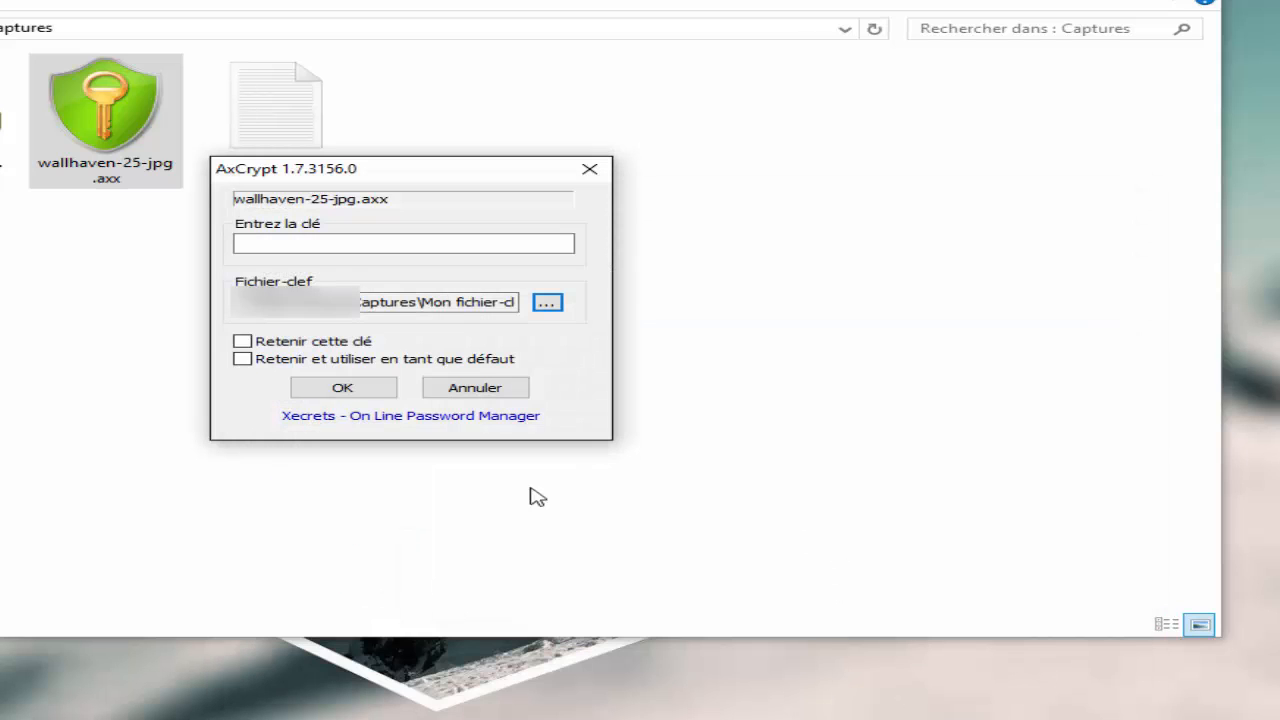
{"action": "left_click", "coordinate": [323, 388]}
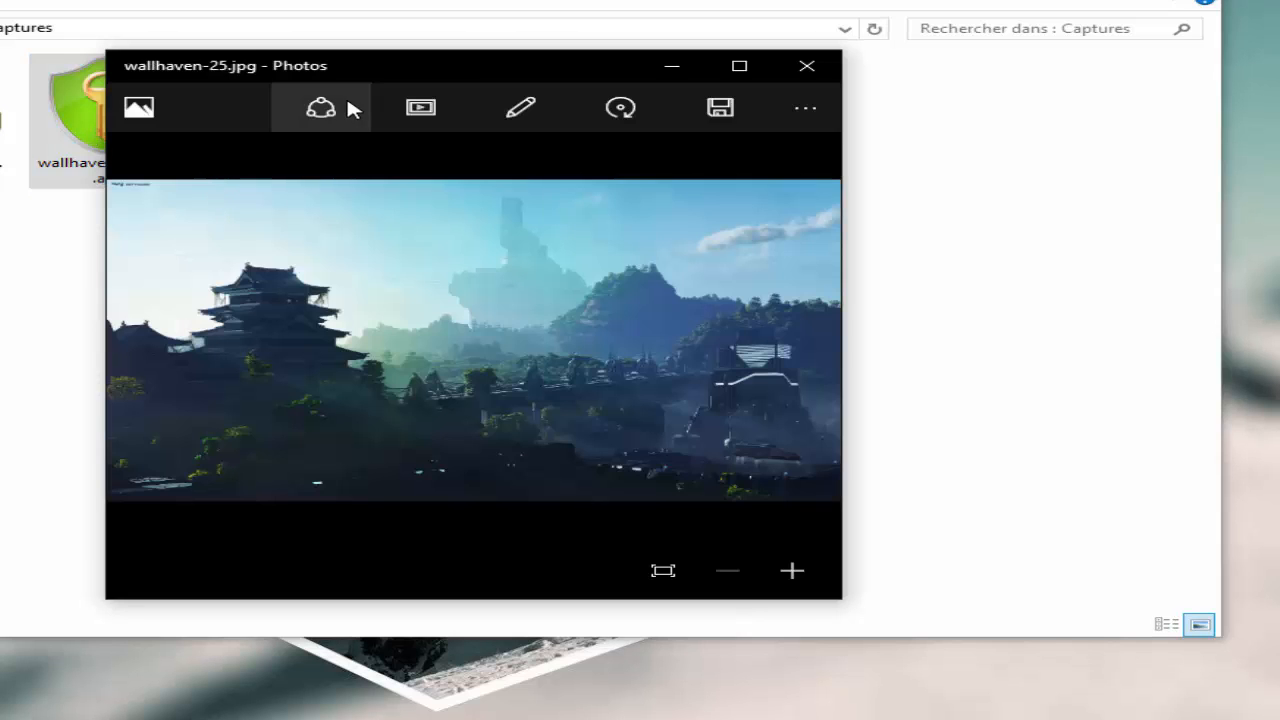
{"action": "mouse_move", "coordinate": [317, 69]}
{"action": "left_mouse_down"}
{"action": "mouse_move", "coordinate": [354, 72]}
{"action": "mouse_move", "coordinate": [324, 72]}
{"action": "left_mouse_up"}
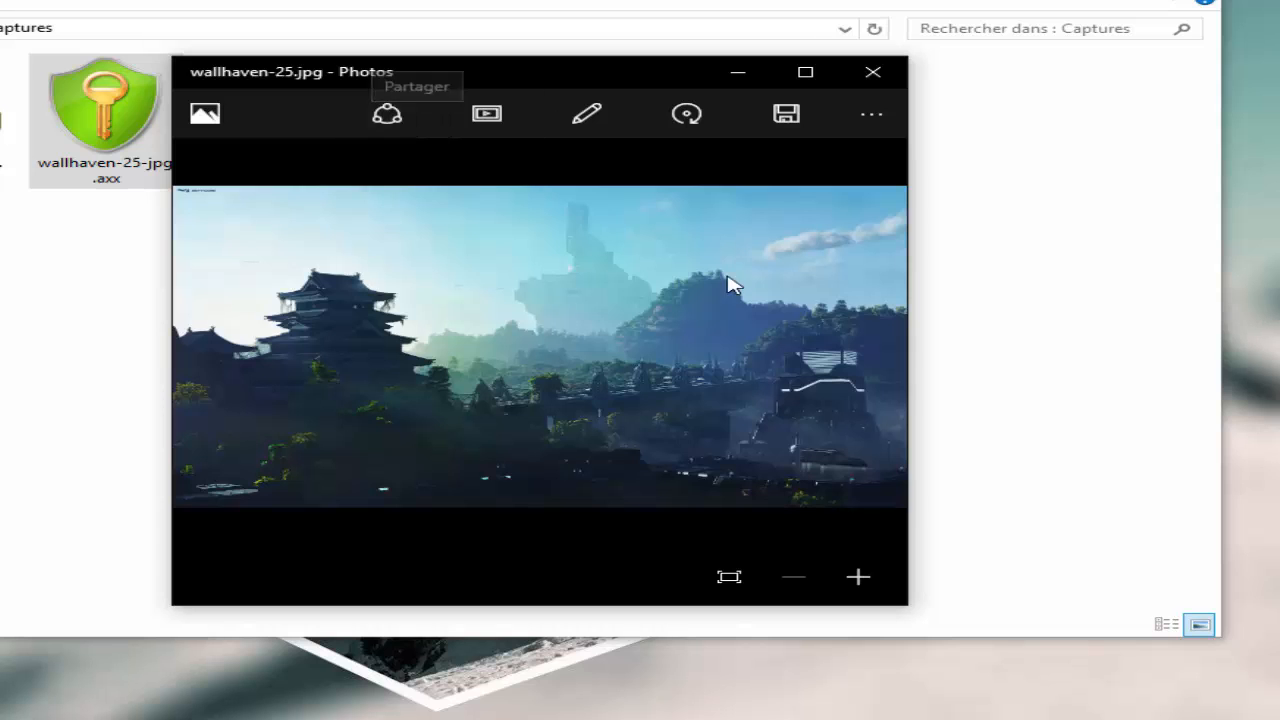
{"action": "left_click", "coordinate": [872, 72]}
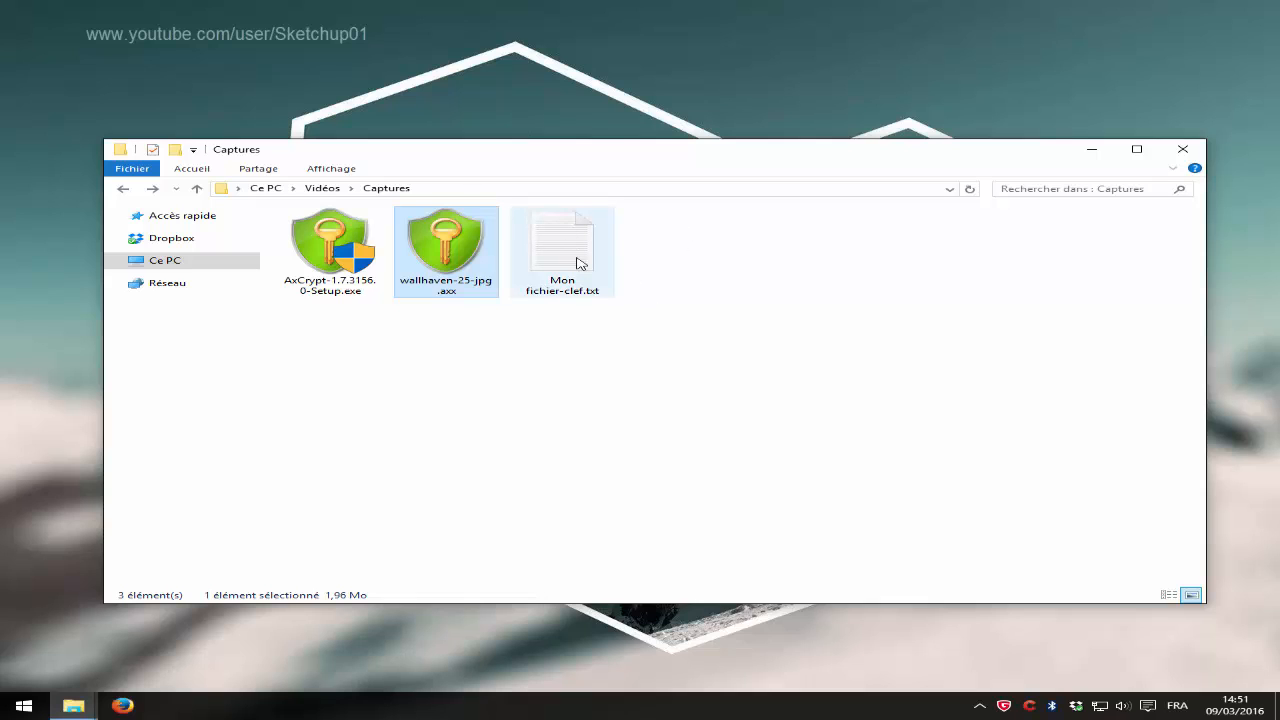
{"action": "left_click_drag", "start_coordinate": [716, 235], "coordinate": [550, 295]}
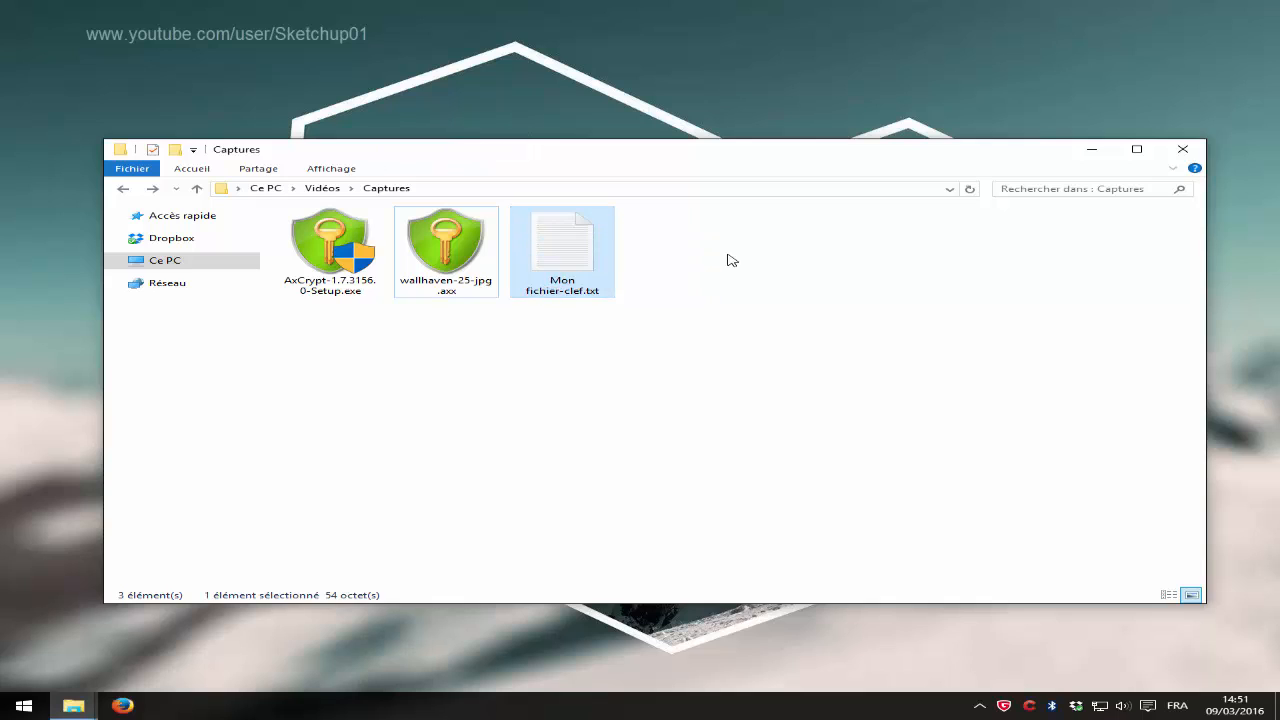
{"action": "left_click", "coordinate": [728, 255]}
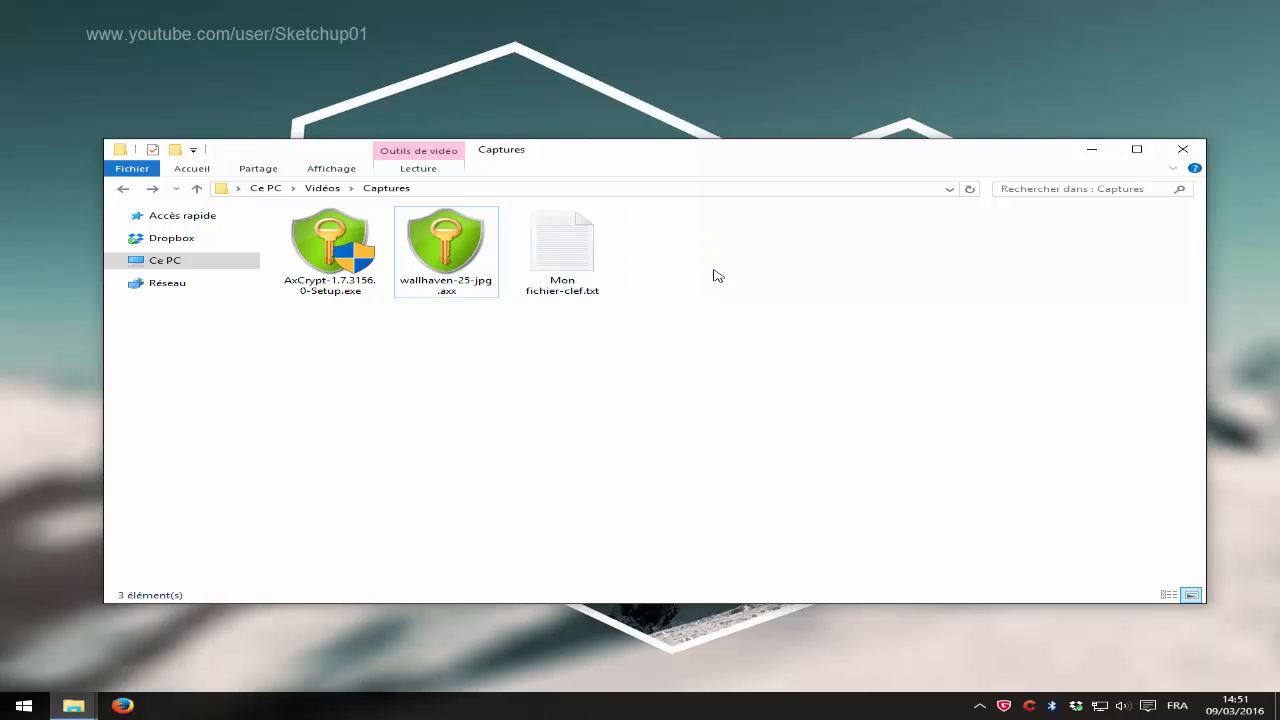
- Decrypt wallhaven-25-jpg.axx with AxCrypt using Mon fichier-clef.txt as the key file, leaving the typed key empty
{"action": "left_click", "coordinate": [426, 283]}
{"action": "right_click", "coordinate": [437, 271]}
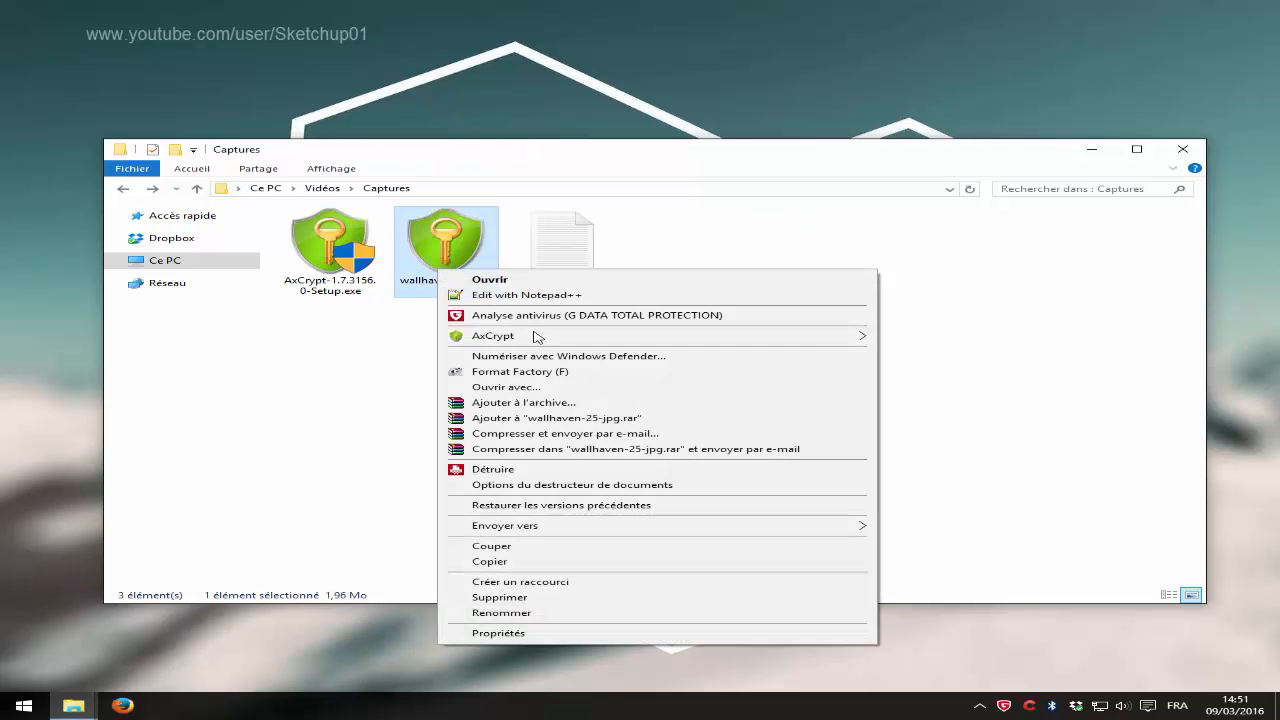
{"action": "mouse_move", "coordinate": [531, 337]}
{"action": "left_click", "coordinate": [968, 337]}
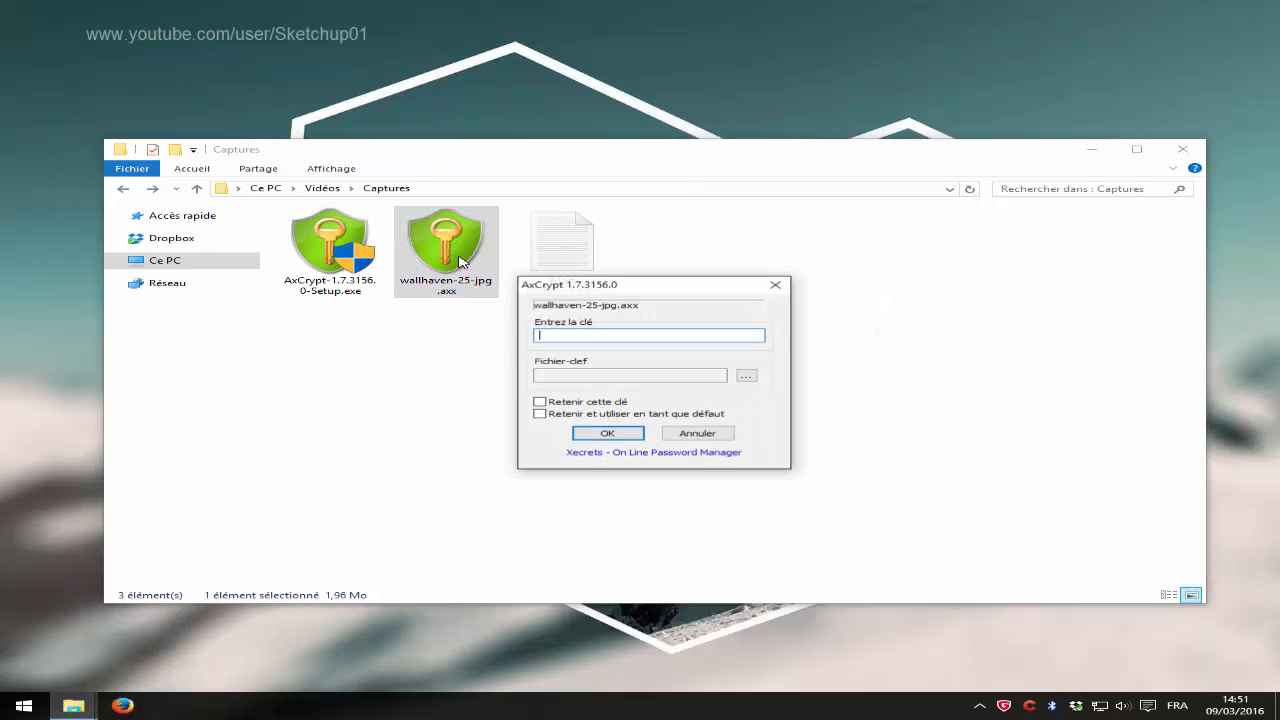
{"action": "left_click", "coordinate": [746, 374]}
{"action": "left_click", "coordinate": [743, 377]}
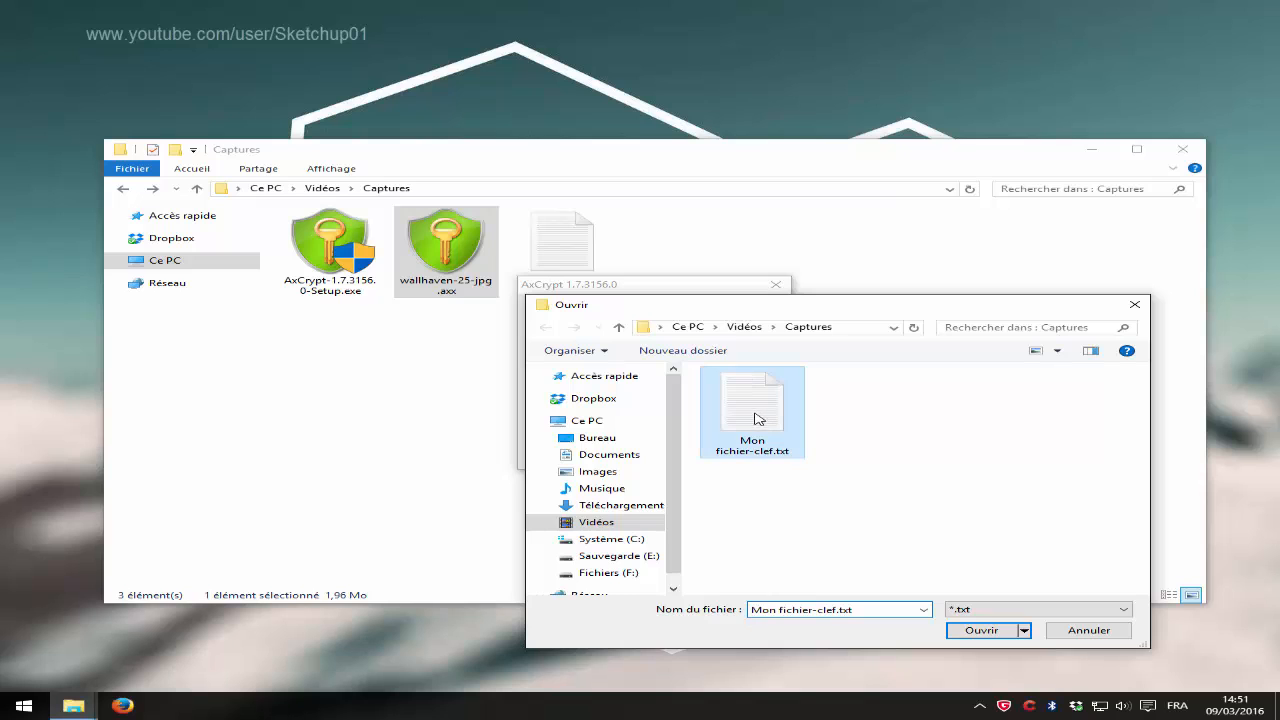
{"action": "left_click", "coordinate": [980, 631]}
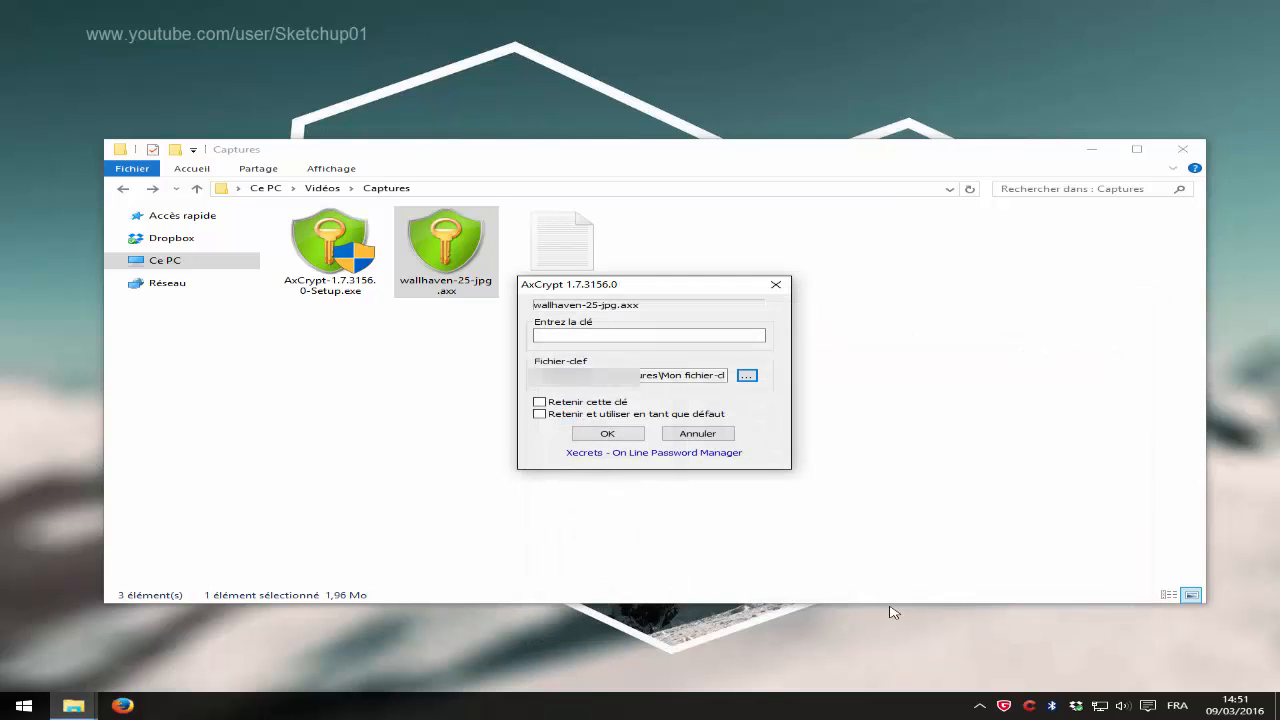
{"action": "left_click", "coordinate": [607, 434]}
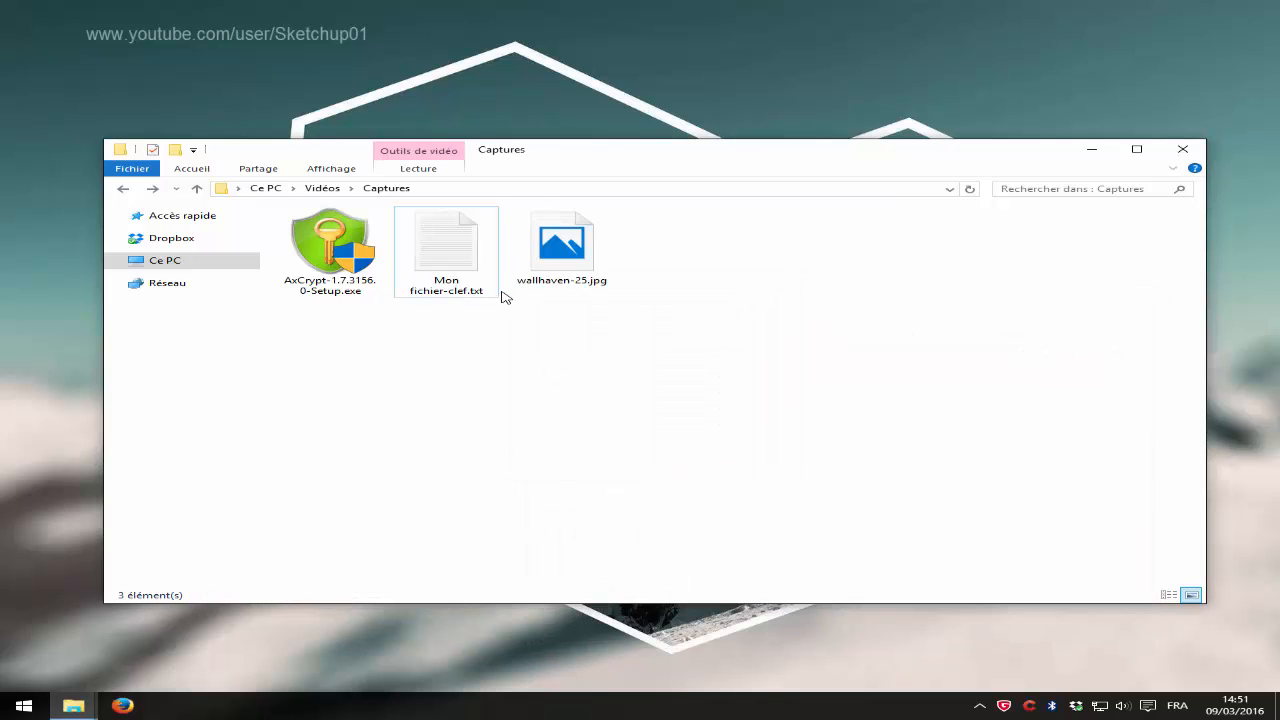